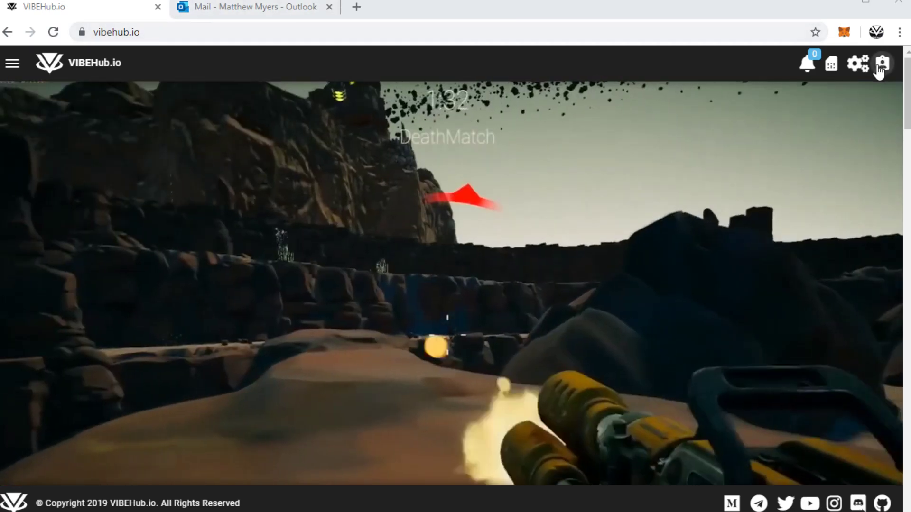
- Open the ETH wallet page from the off-chain balances in the account overview
left_click(880, 65)
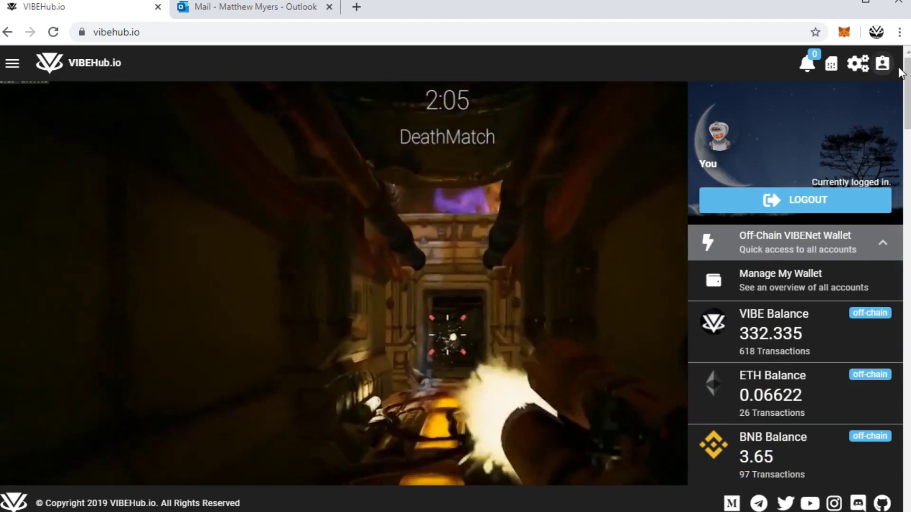
scroll(909, 106, "down", 3)
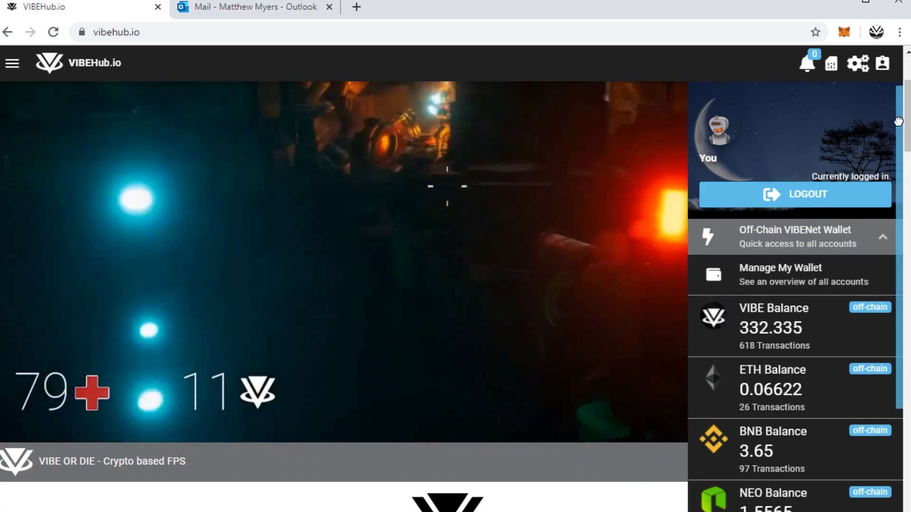
left_click_drag(898, 118, 899, 213)
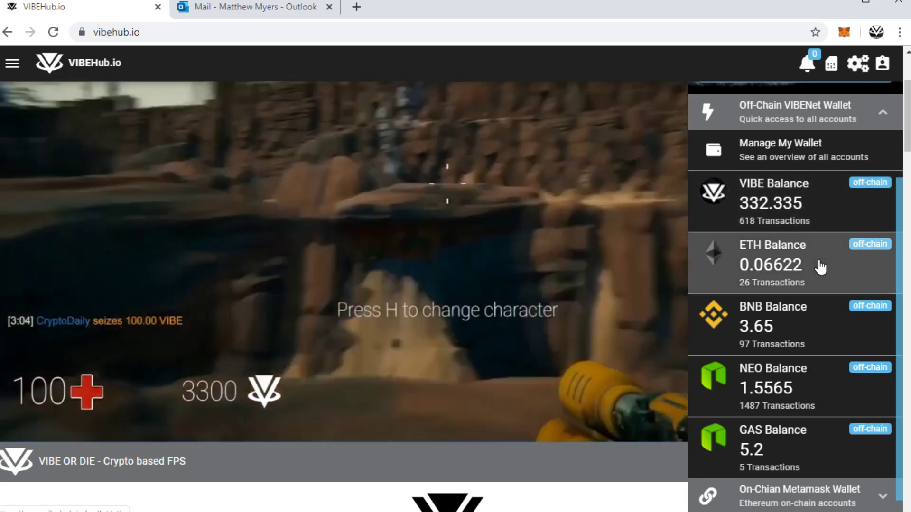
left_click(820, 267)
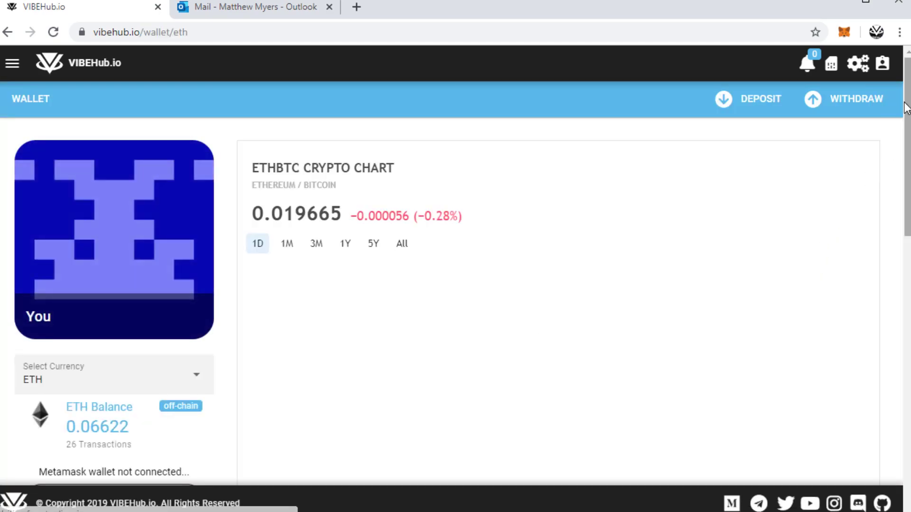
- Connect the ETH wallet to MetaMask and check the connected account's balance in the MetaMask extension
left_click_drag(906, 83, 906, 113)
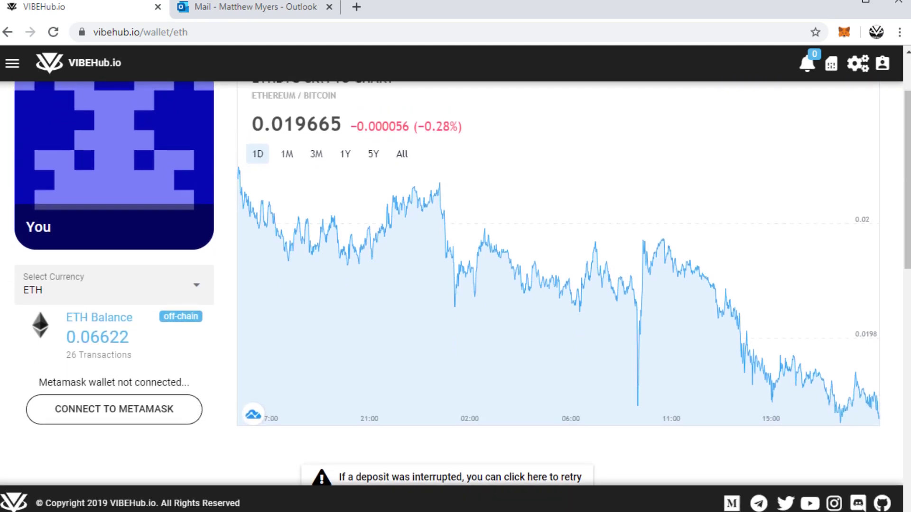
left_click_drag(906, 180, 906, 193)
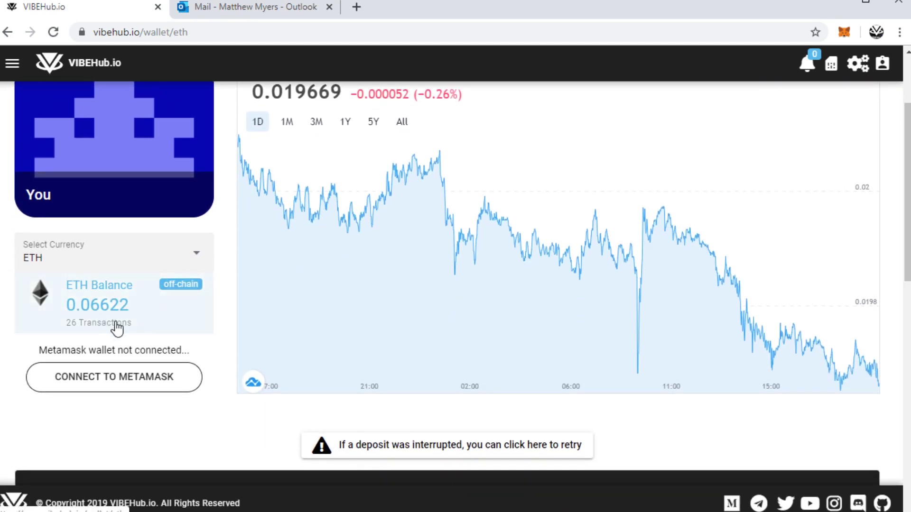
left_click(114, 378)
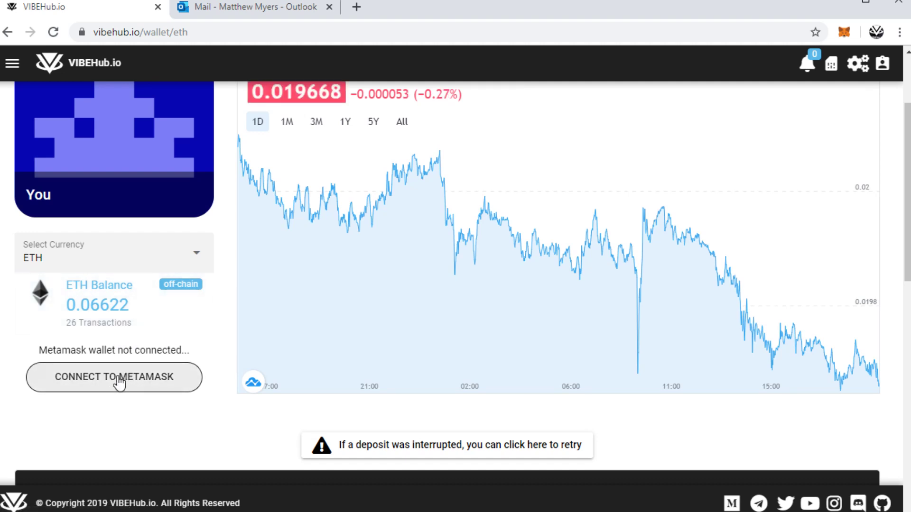
left_click(849, 33)
left_click(849, 34)
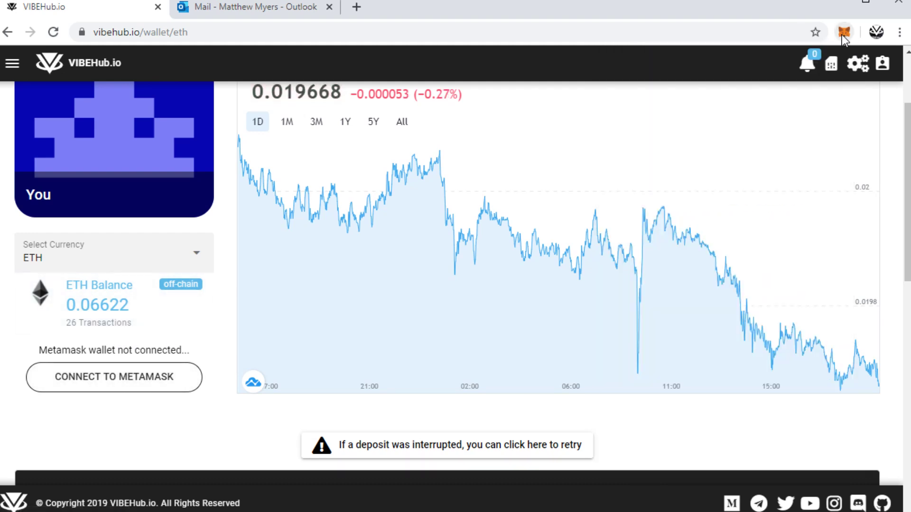
left_click(97, 385)
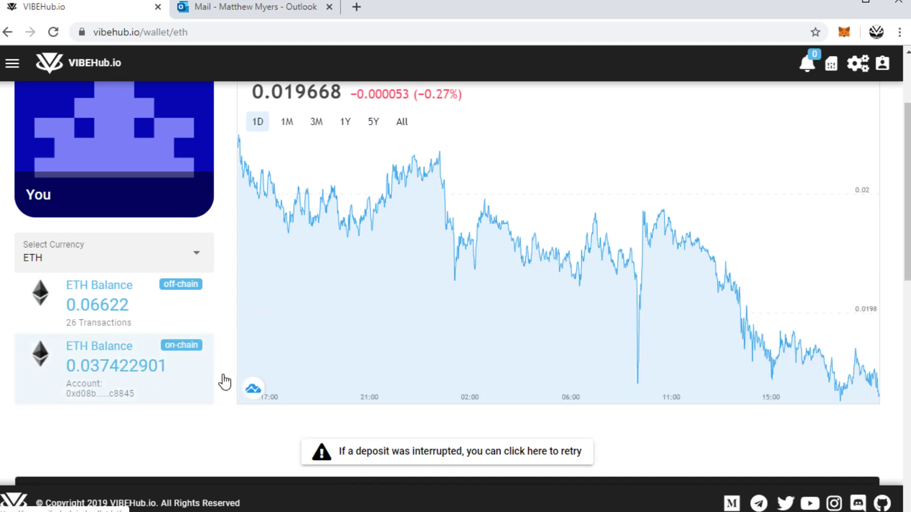
left_click(846, 34)
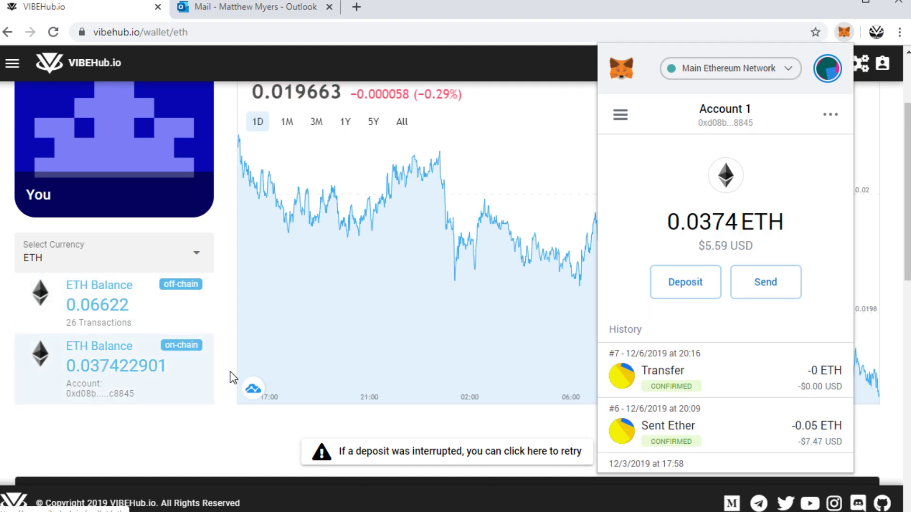
left_click(541, 114)
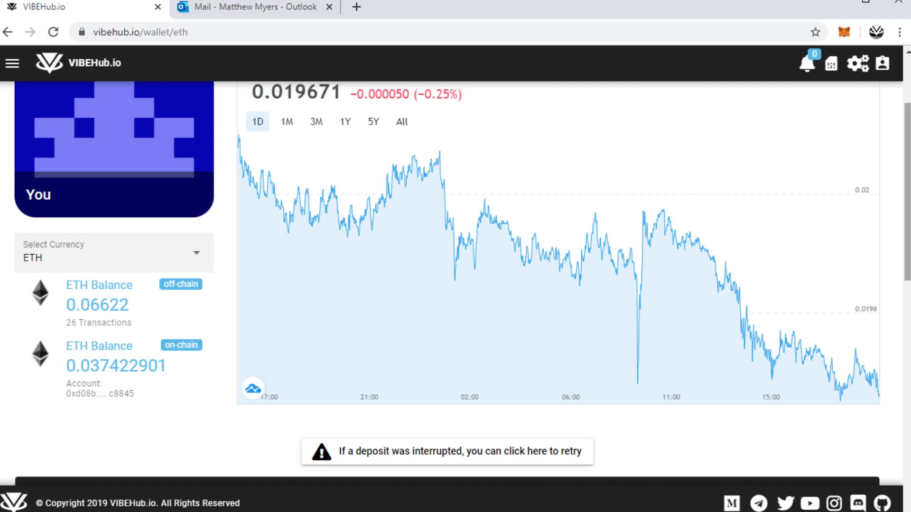
- Request a withdrawal of 0.05 ETH to the on-chain wallet and sign the request in MetaMask
scroll(887, 131, "up", 3)
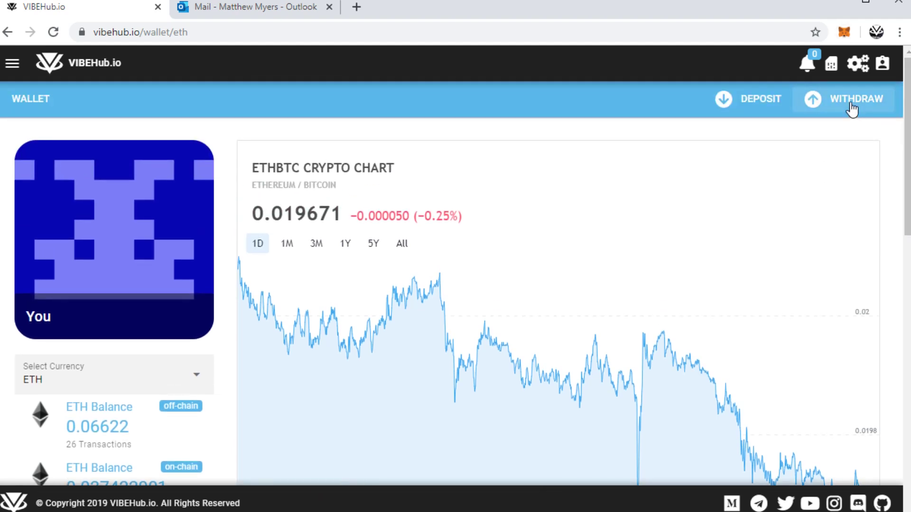
left_click(852, 109)
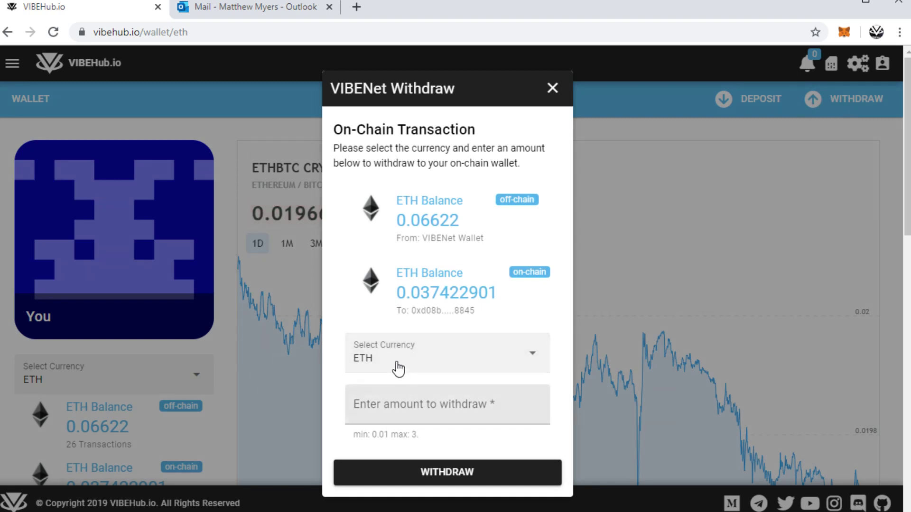
left_click(414, 402)
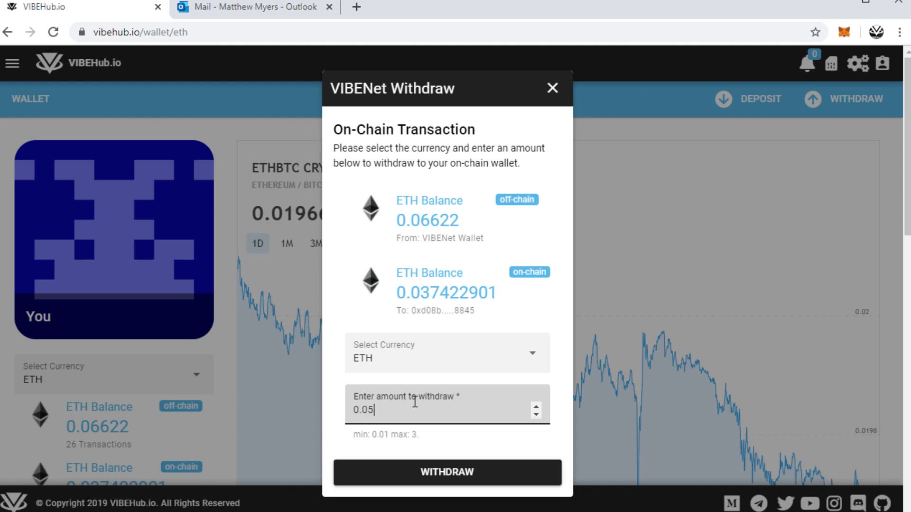
left_click(446, 473)
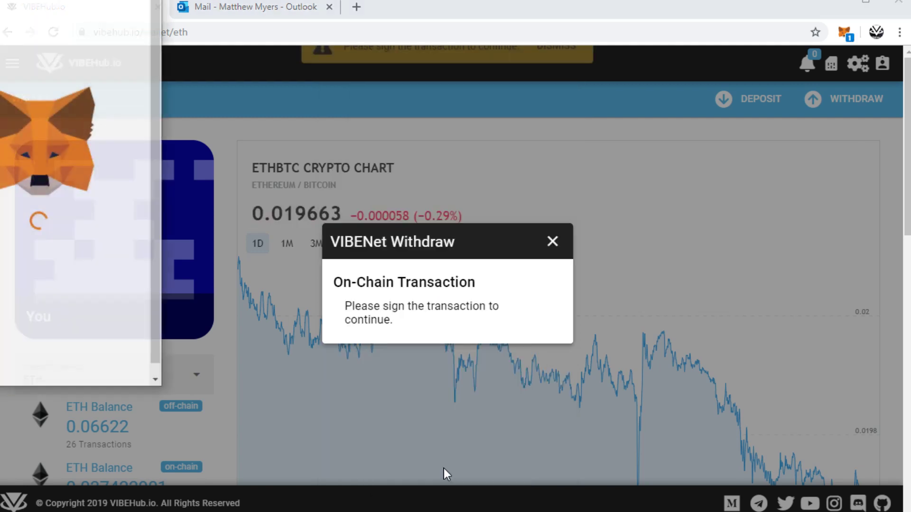
mouse_move(24, 1)
left_mouse_down()
mouse_move(84, 10)
mouse_move(107, 1)
left_mouse_up()
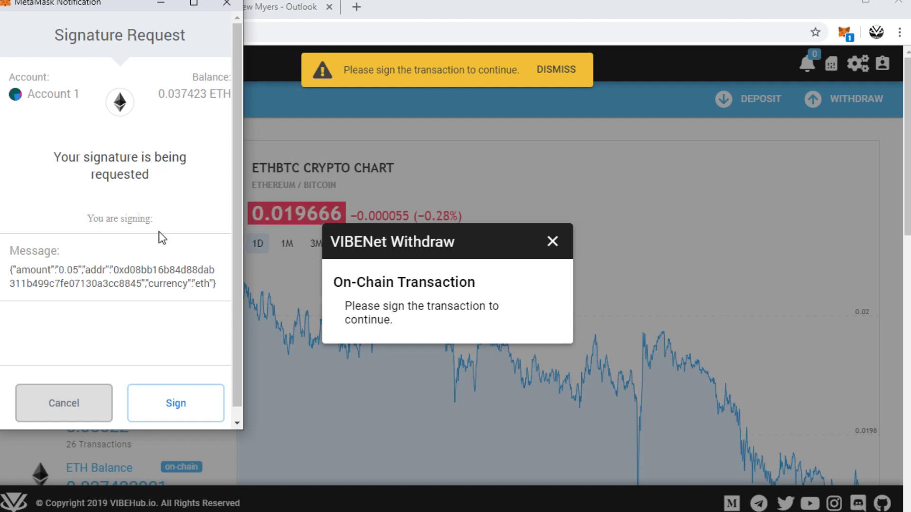
left_click(201, 410)
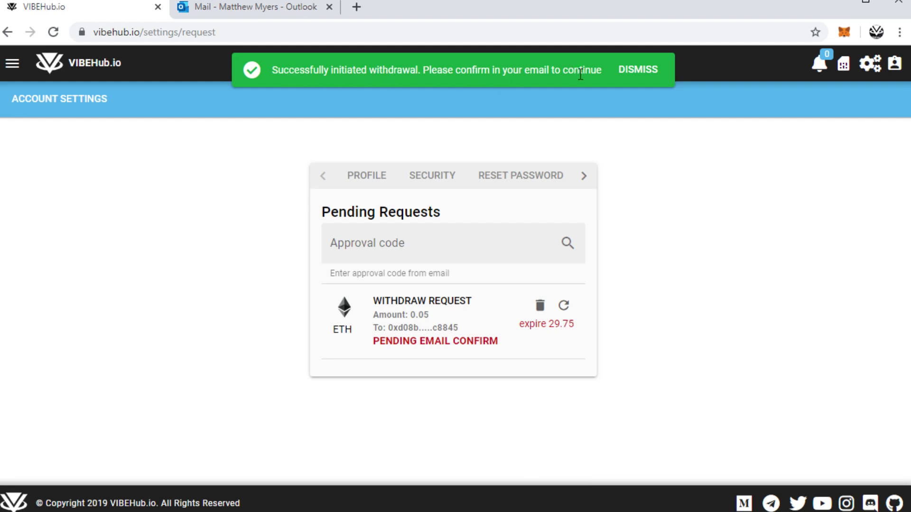
- Switch to the Outlook mail and copy the approval code from the VIBEHub withdrawal request message
left_click(247, 7)
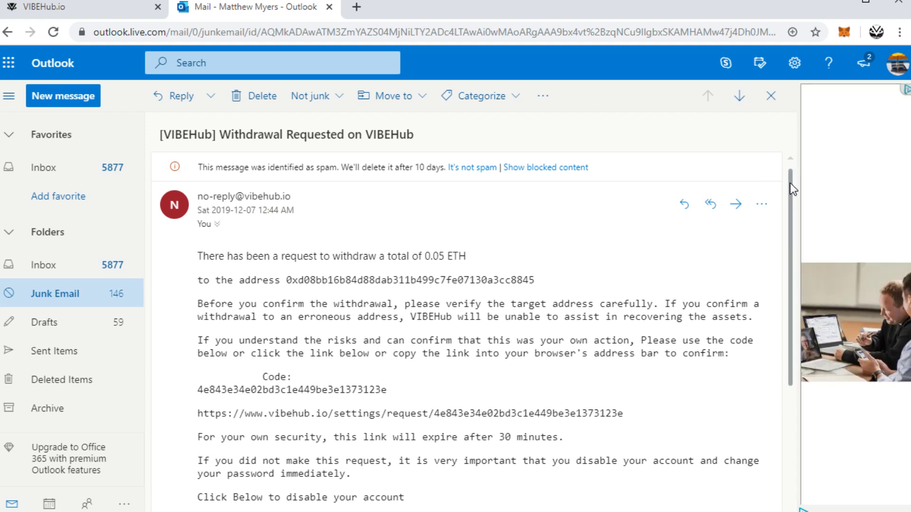
scroll(791, 185, "down", 1)
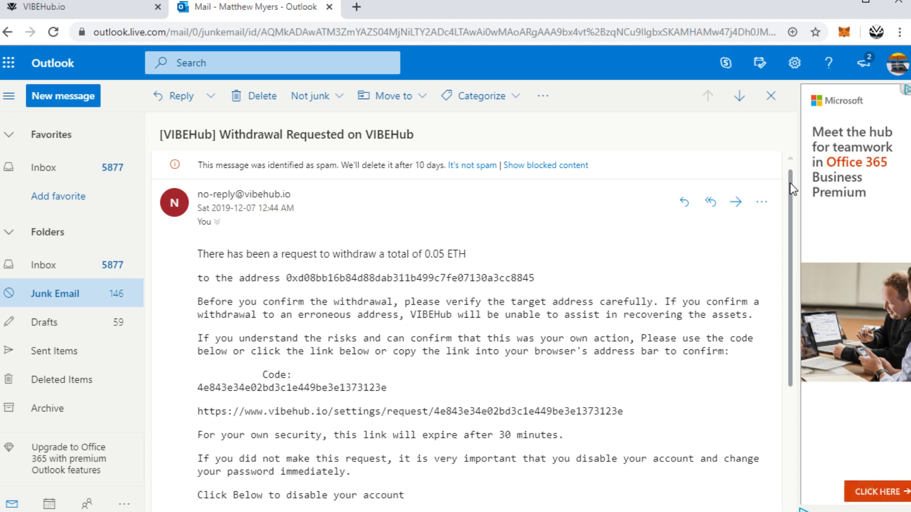
left_click_drag(791, 185, 791, 201)
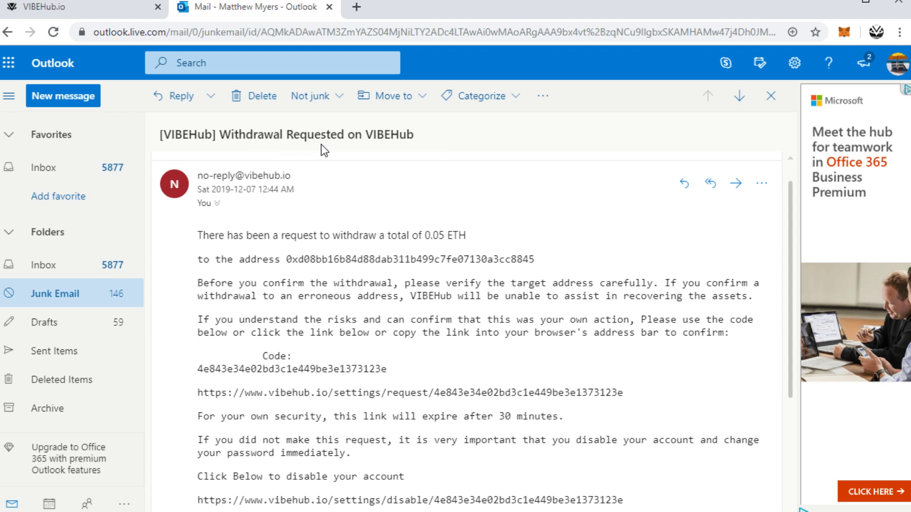
scroll(788, 196, "down", 1)
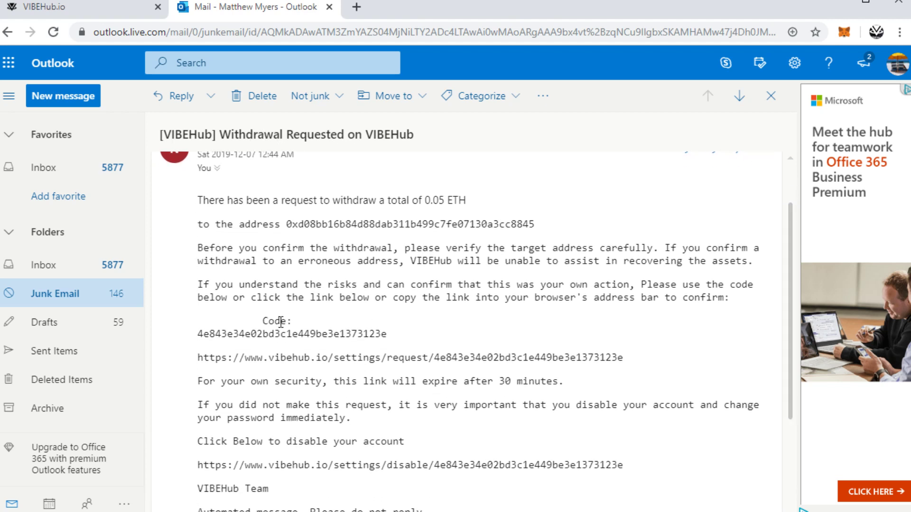
mouse_move(287, 323)
left_mouse_down()
mouse_move(262, 322)
mouse_move(280, 322)
left_mouse_up()
double_click(282, 334)
key("ctrl+c")
right_click(284, 336)
left_click(312, 346)
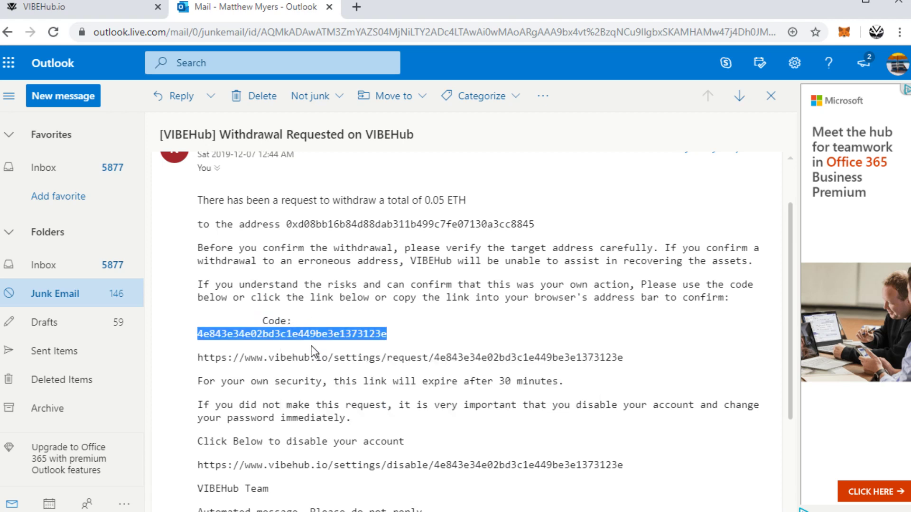
- Return to VIBEHub, paste the approval code into the pending requests and submit it to approve the withdrawal
left_click(95, 10)
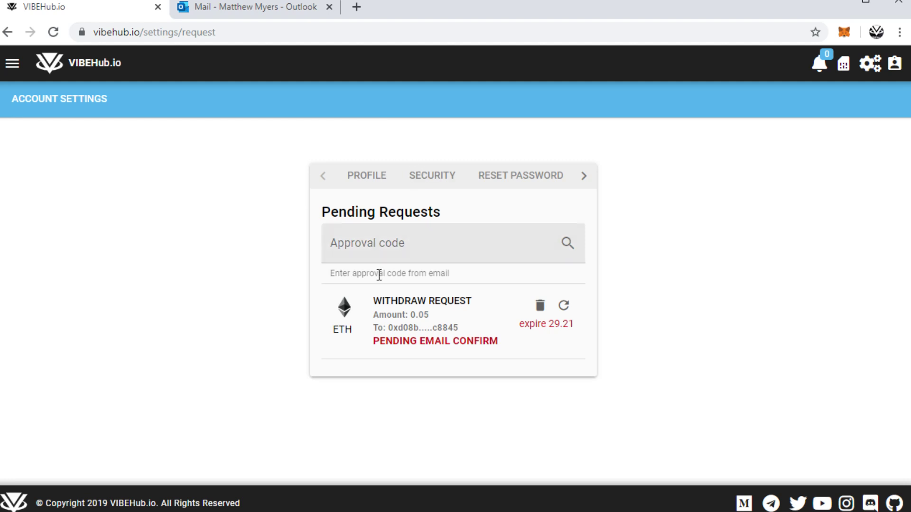
left_click(361, 244)
right_click(352, 245)
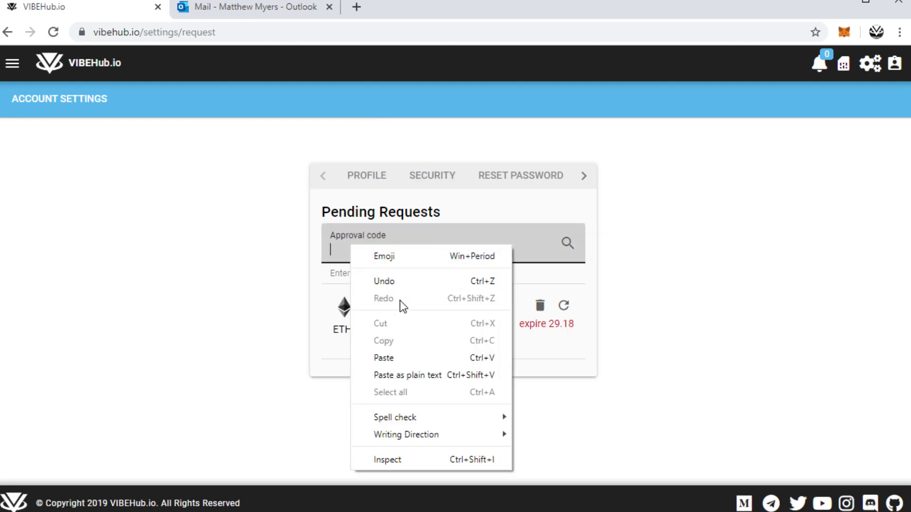
left_click(400, 354)
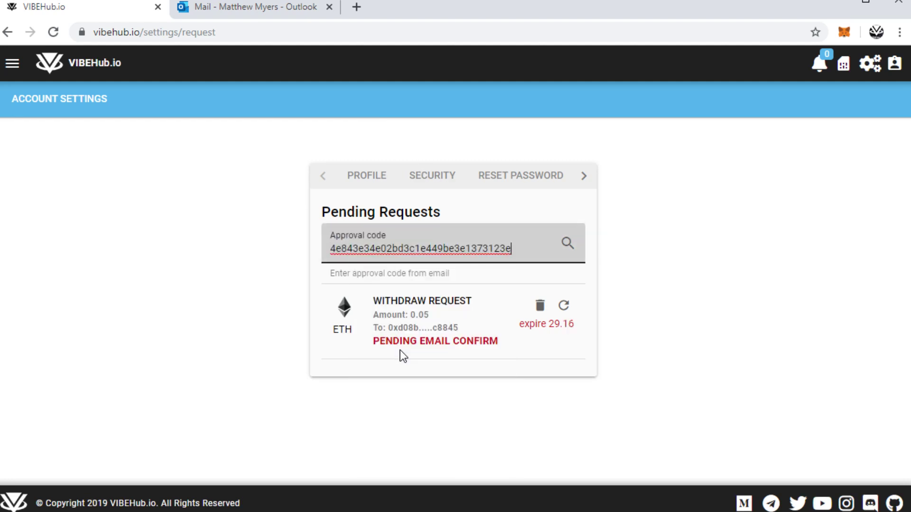
left_click(570, 247)
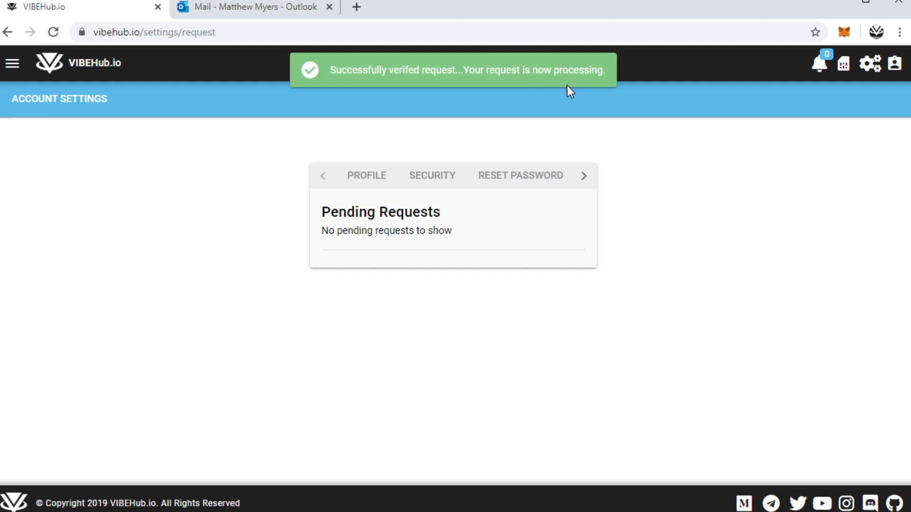
- Reopen the ETH wallet page from the account overview and reconnect it to MetaMask to show the on-chain balance
left_click(895, 63)
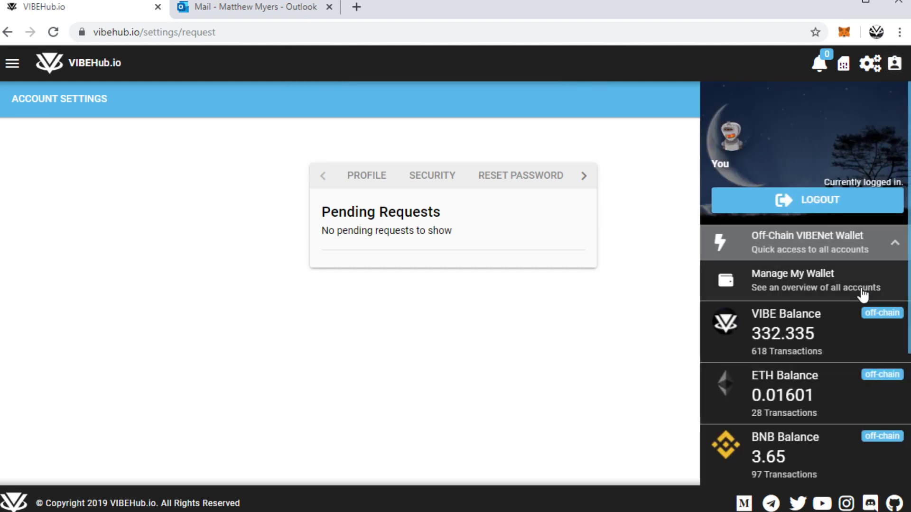
left_click(806, 396)
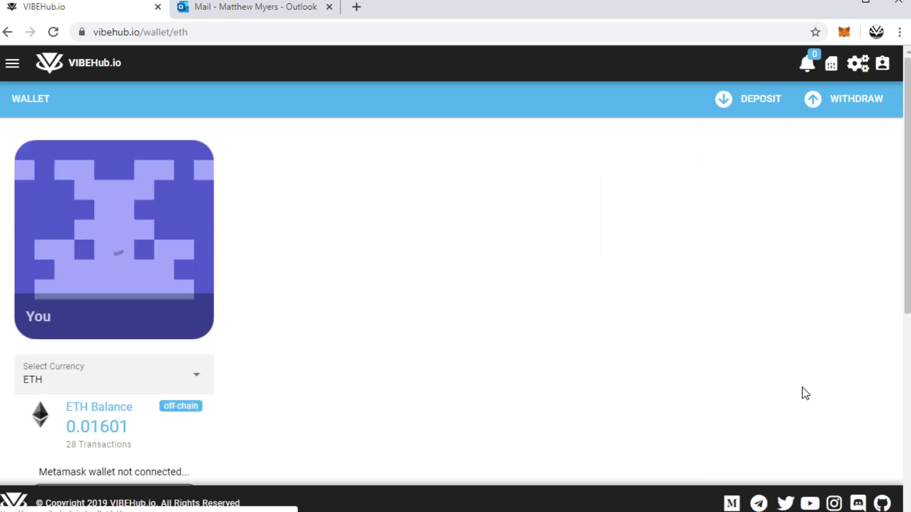
left_click_drag(907, 142, 907, 254)
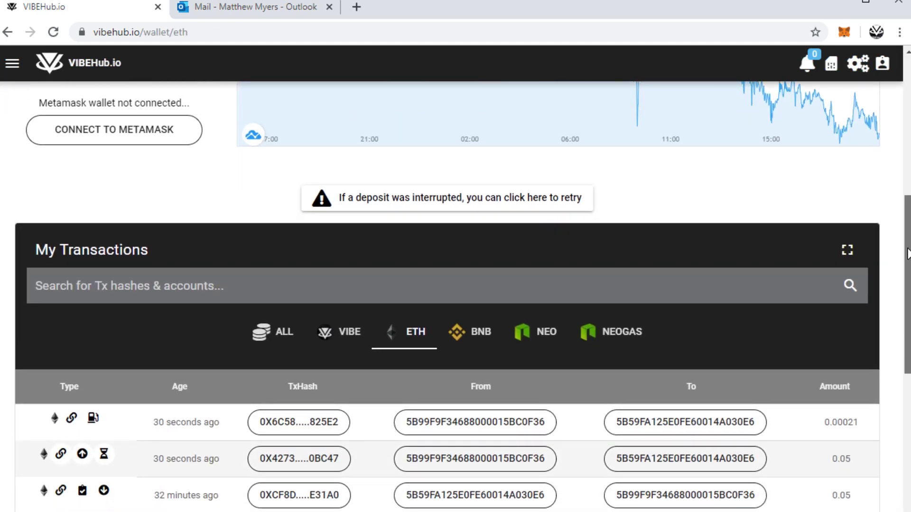
left_click_drag(907, 251, 907, 195)
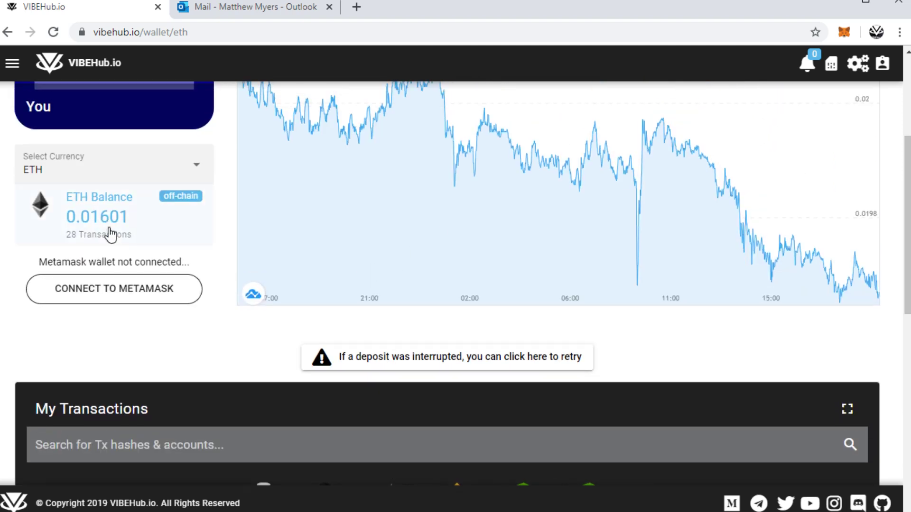
left_click(184, 295)
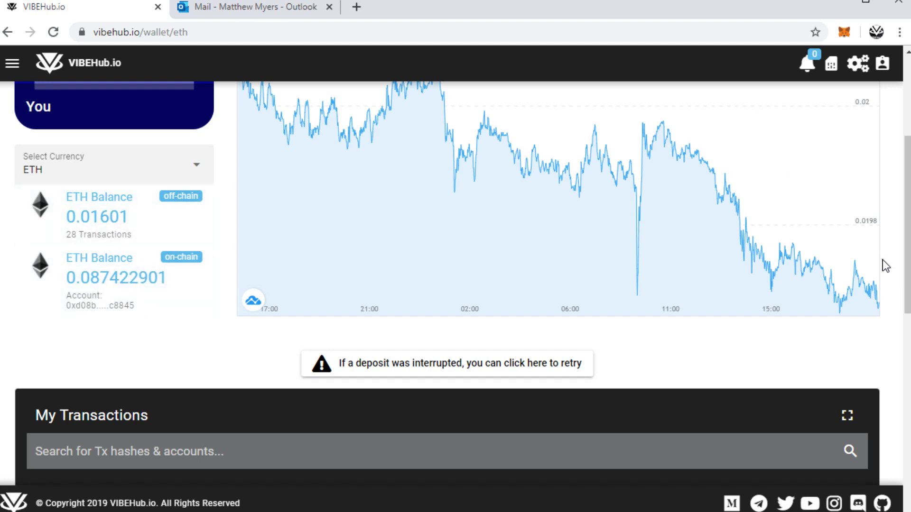
- Review the ETH entries in the wallet's transaction list down to the end of the page
left_click_drag(907, 251, 907, 358)
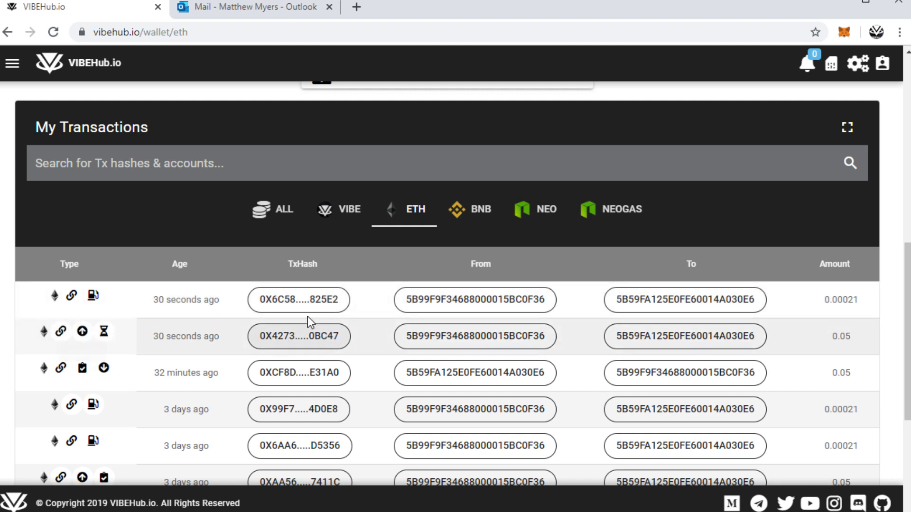
left_click_drag(907, 289, 908, 342)
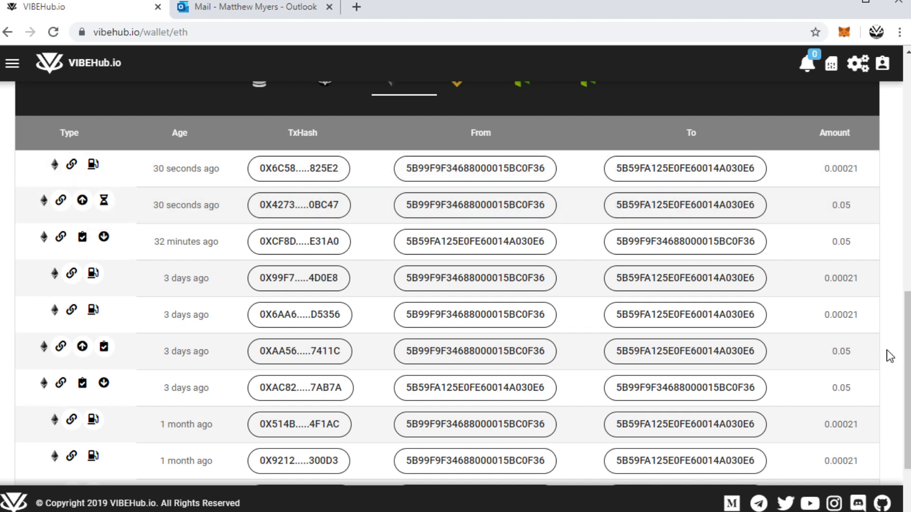
scroll(907, 363, "down", 1)
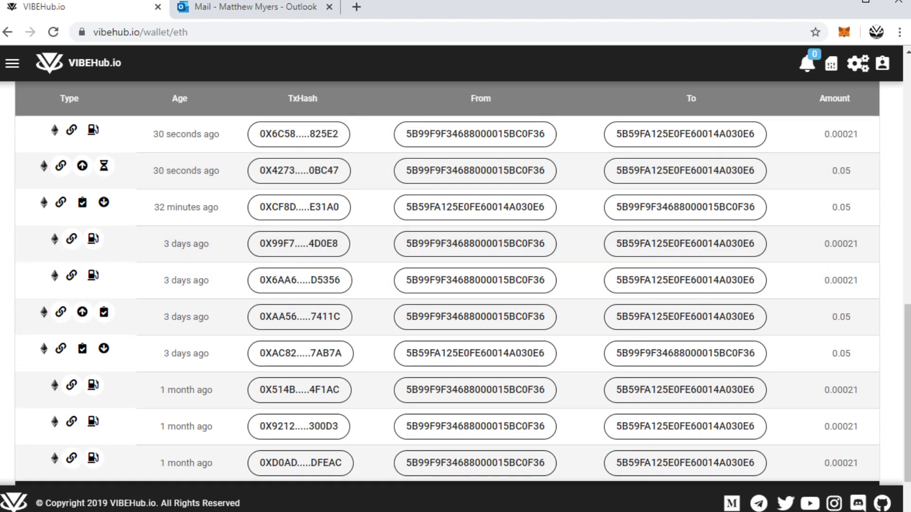
scroll(907, 363, "down", 1)
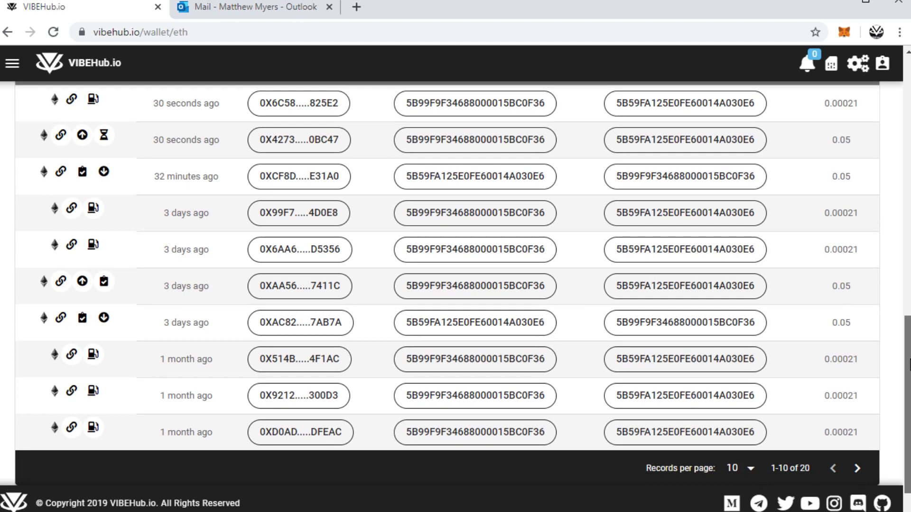
- Filter the wallet's transaction list by BNB and by NEO and look through the listed entries
scroll(907, 363, "up", 5)
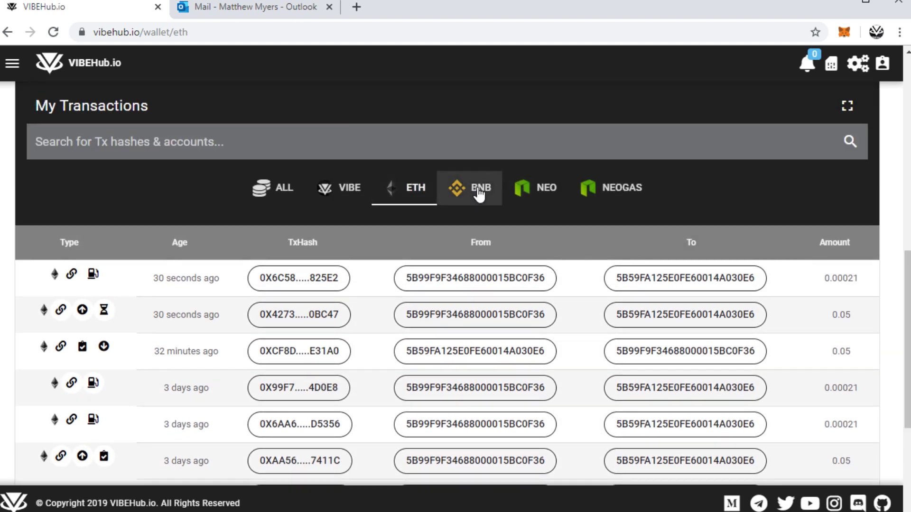
left_click(480, 192)
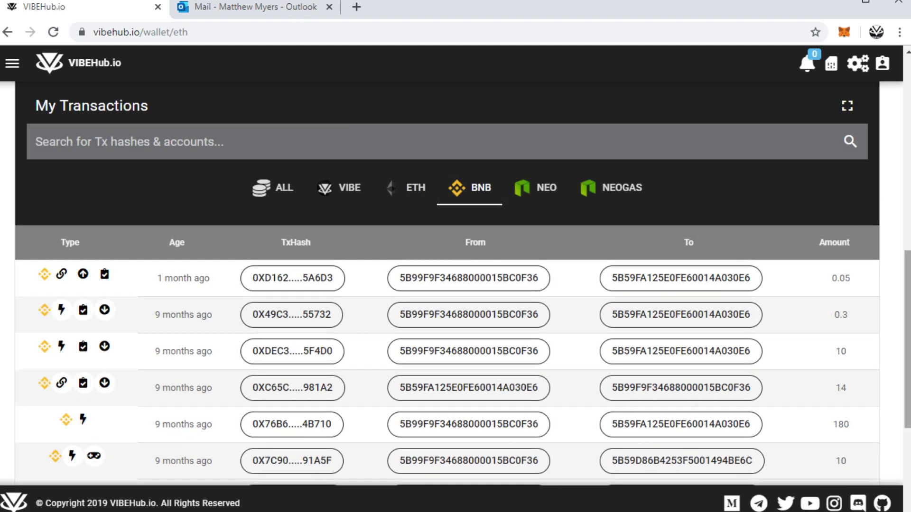
scroll(522, 167, "down", 1)
left_click(522, 167)
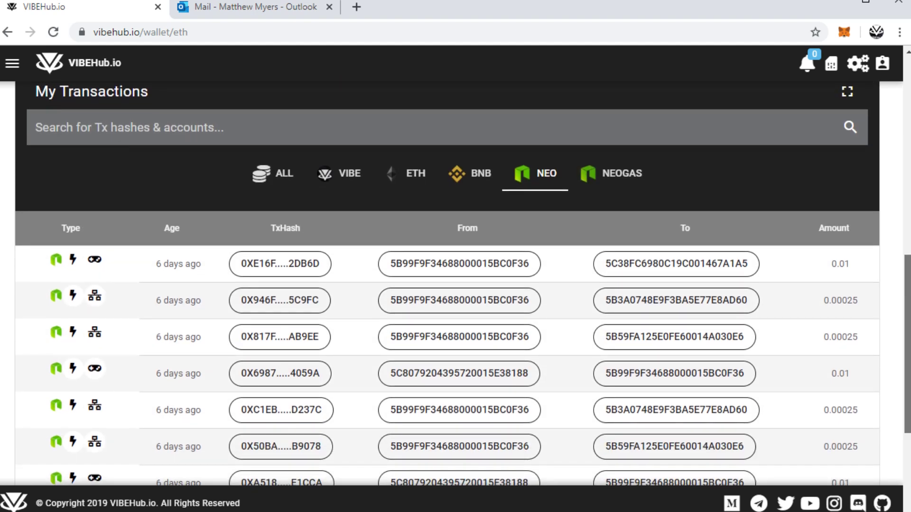
scroll(909, 318, "down", 3)
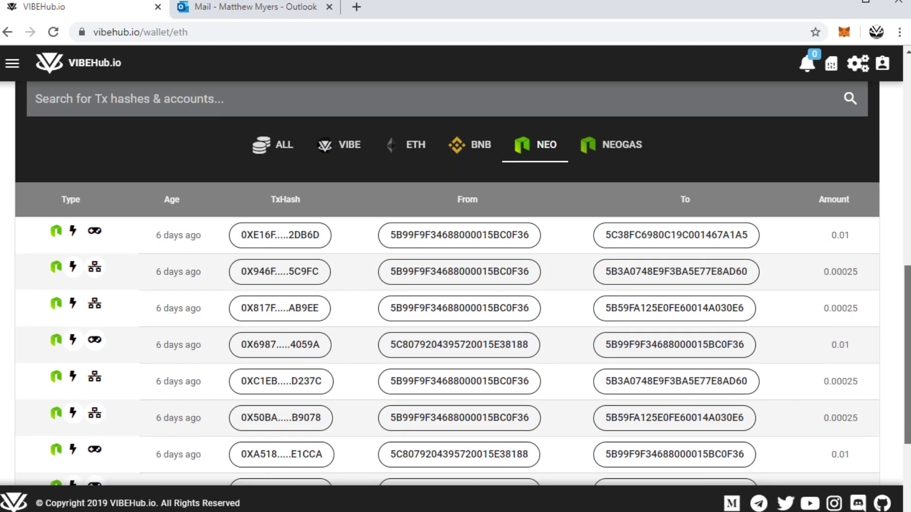
- Open the VIBE wallet page from the account overview and check its off-chain and on-chain balances
scroll(879, 89, "up", 10)
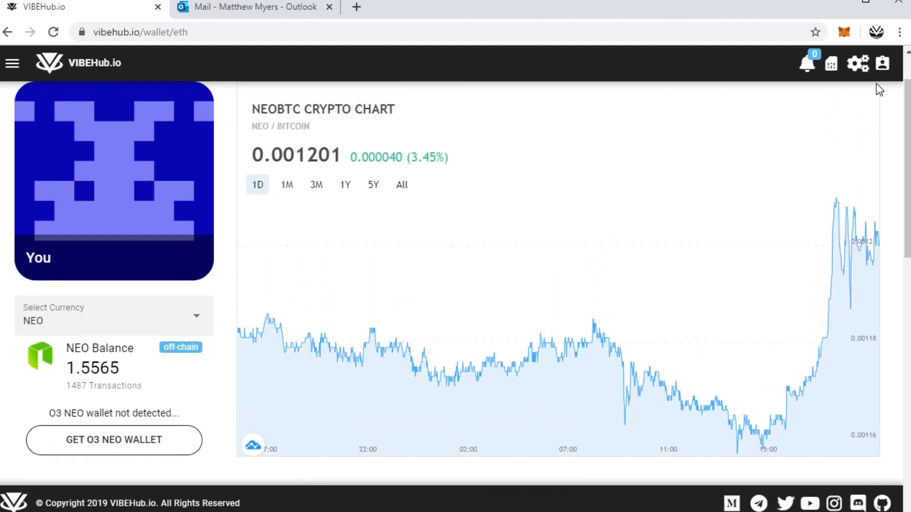
left_click(882, 66)
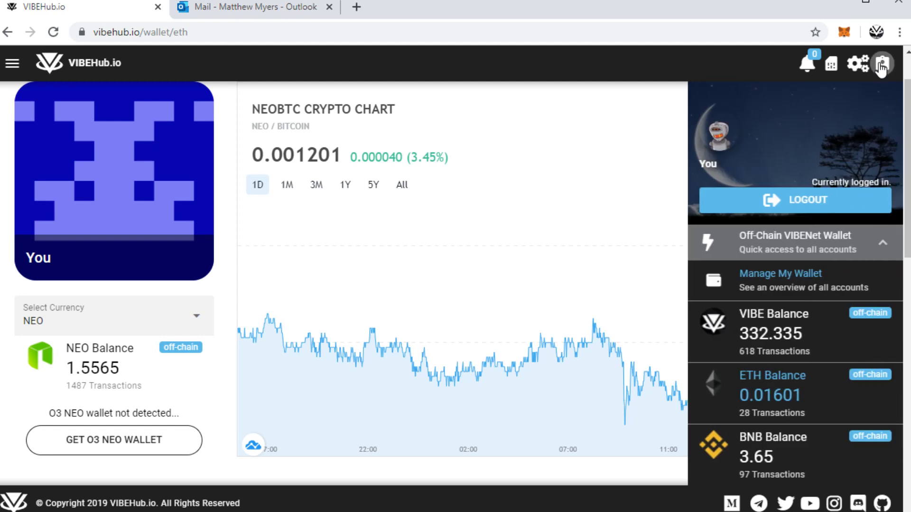
left_click(882, 66)
left_click(881, 69)
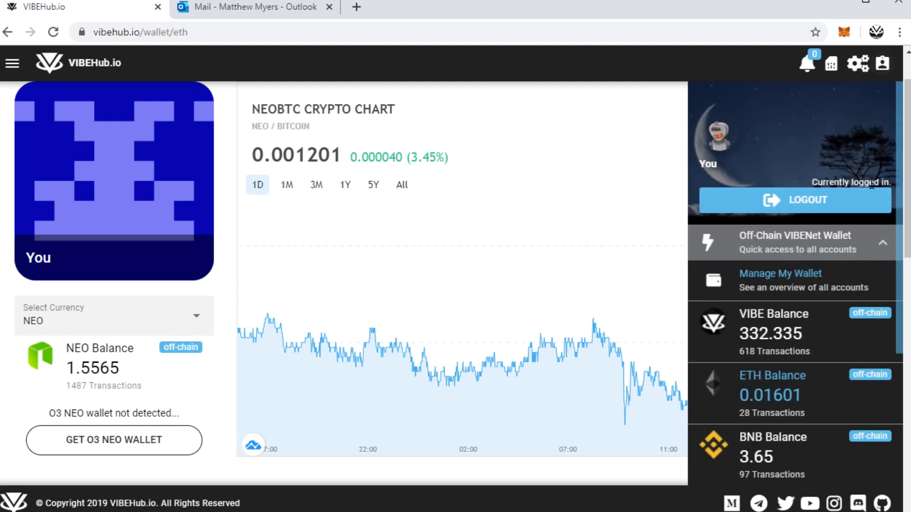
left_click(806, 335)
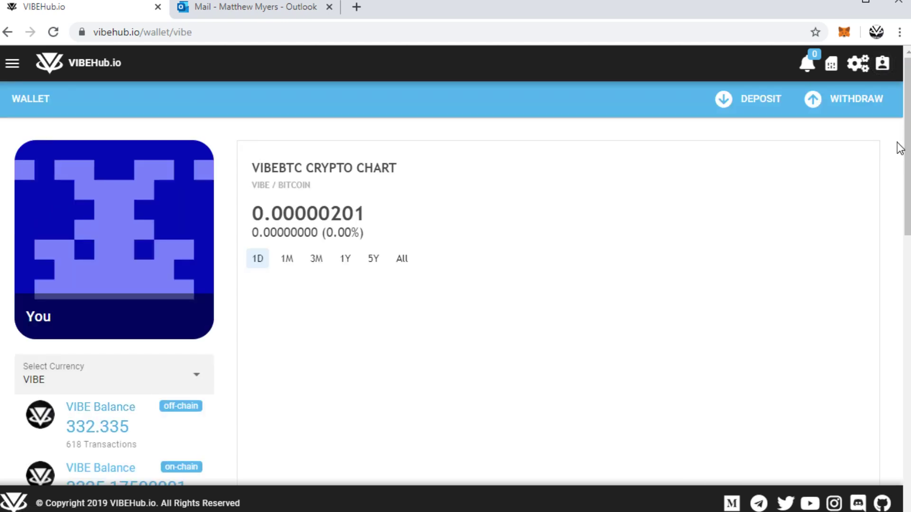
scroll(909, 109, "down", 4)
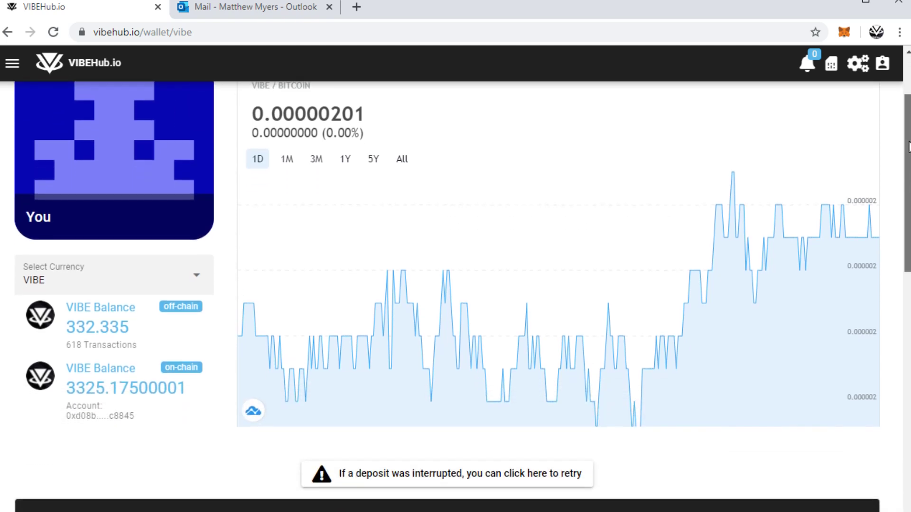
scroll(455, 296, "up", 1)
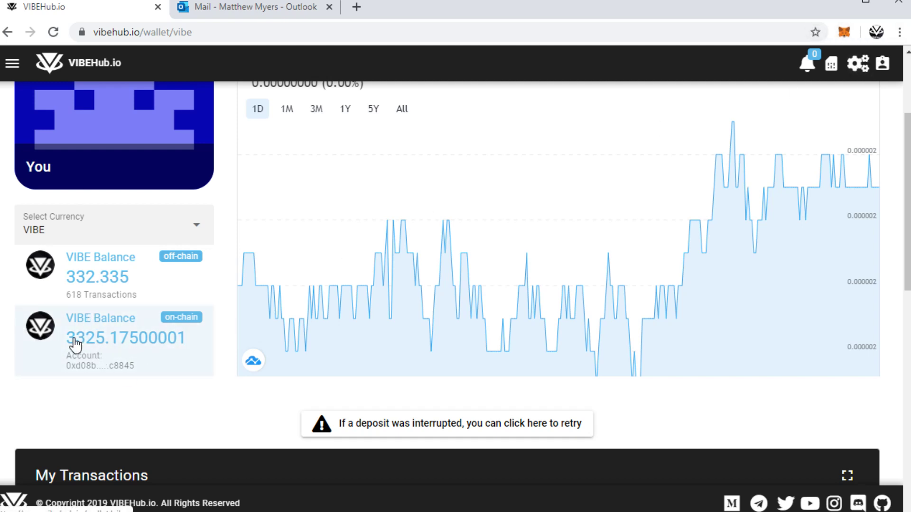
scroll(559, 321, "down", 1)
scroll(598, 266, "up", 3)
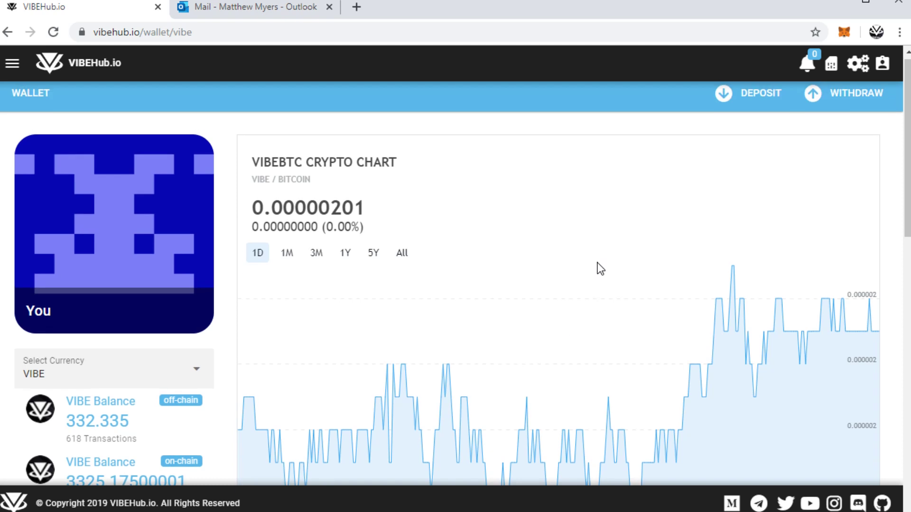
scroll(800, 148, "down", 1)
scroll(874, 149, "up", 2)
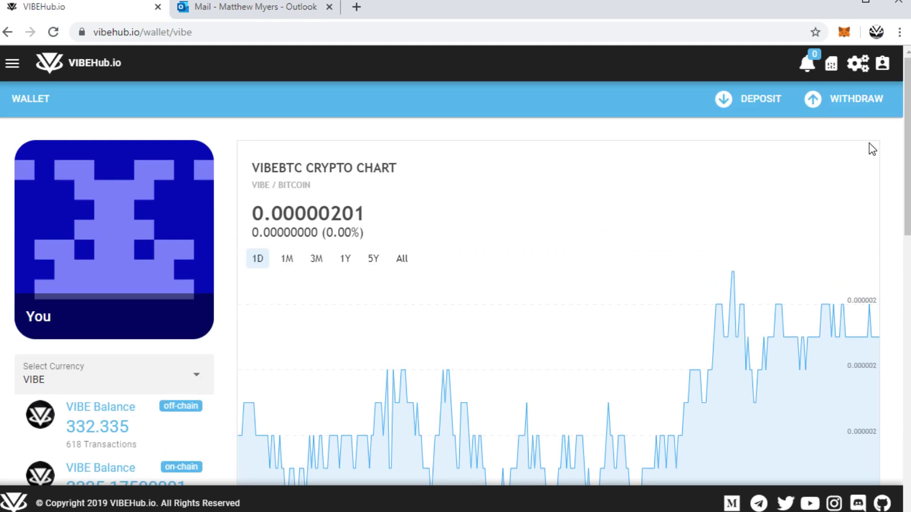
- Request a withdrawal of 300 VIBE to the on-chain wallet and sign the request in MetaMask
left_click(859, 107)
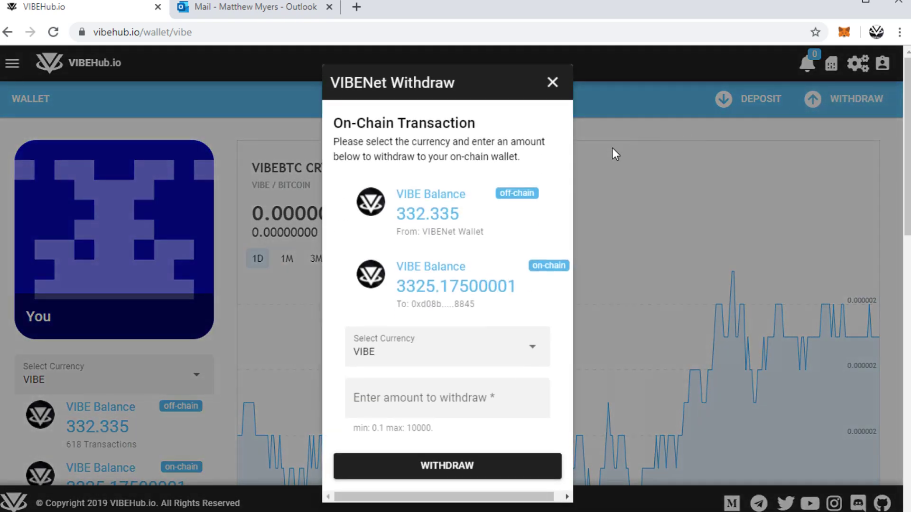
left_click(416, 396)
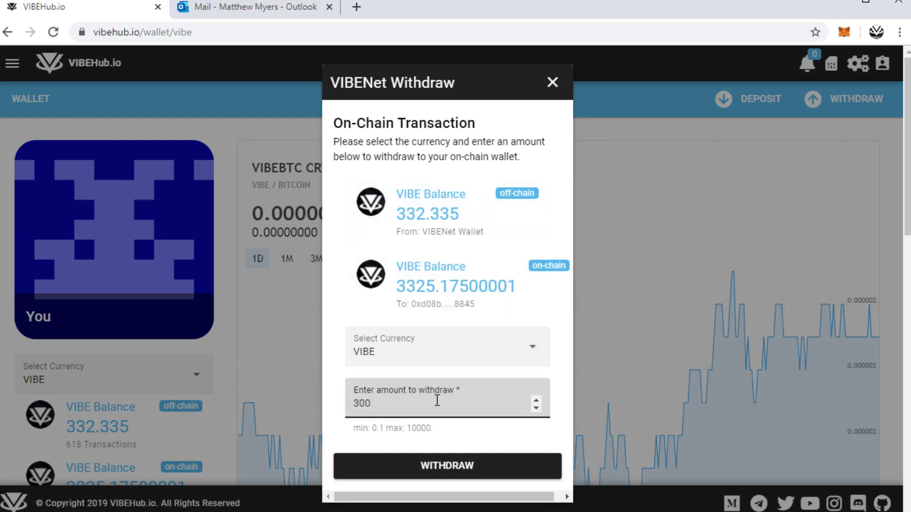
left_click(446, 463)
left_click_drag(47, 0, 124, 4)
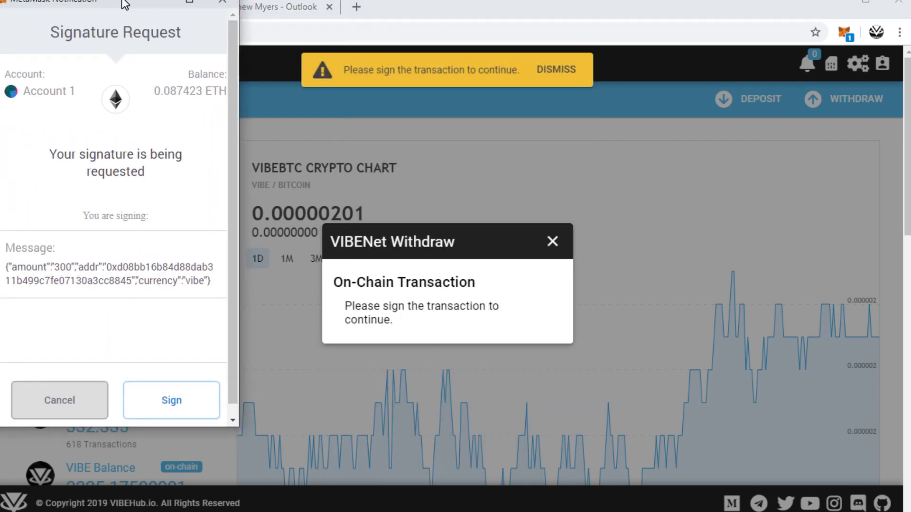
left_click(178, 401)
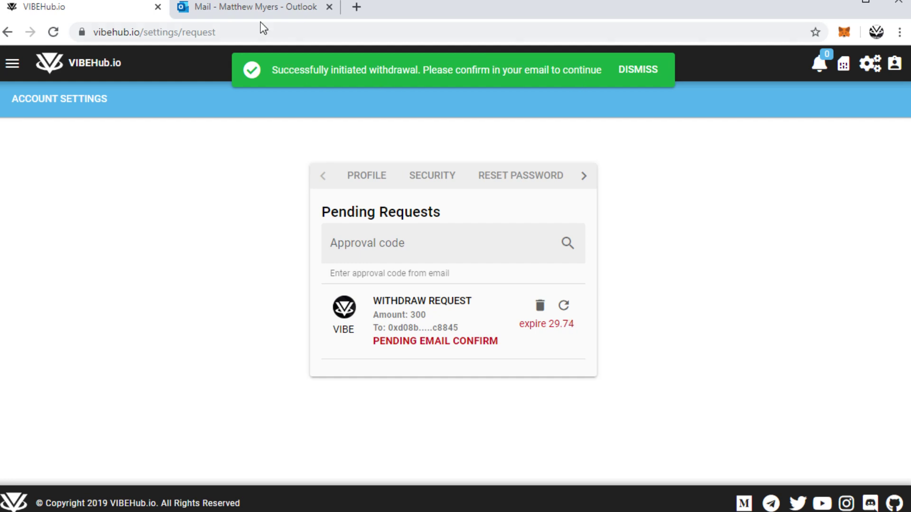
- Switch to the Outlook mail and copy the approval code from the 300 VIBE withdrawal message
left_click(240, 8)
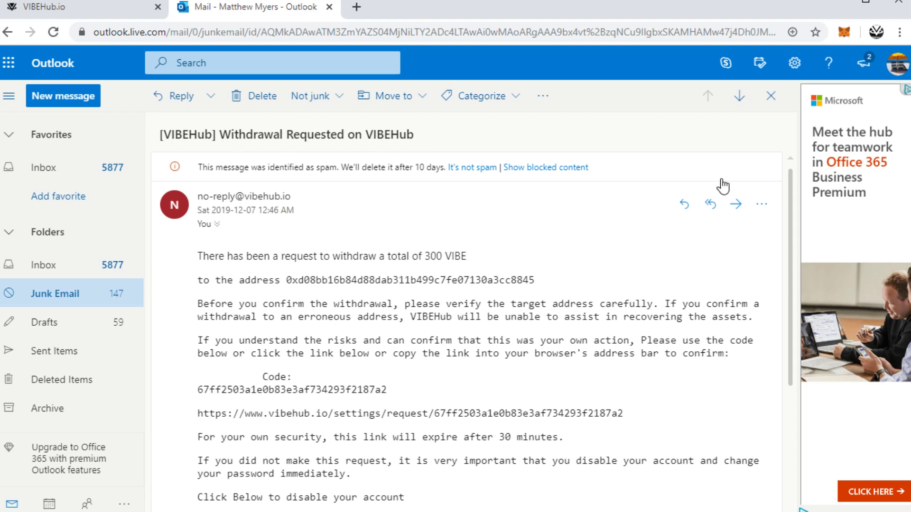
left_click_drag(791, 181, 787, 220)
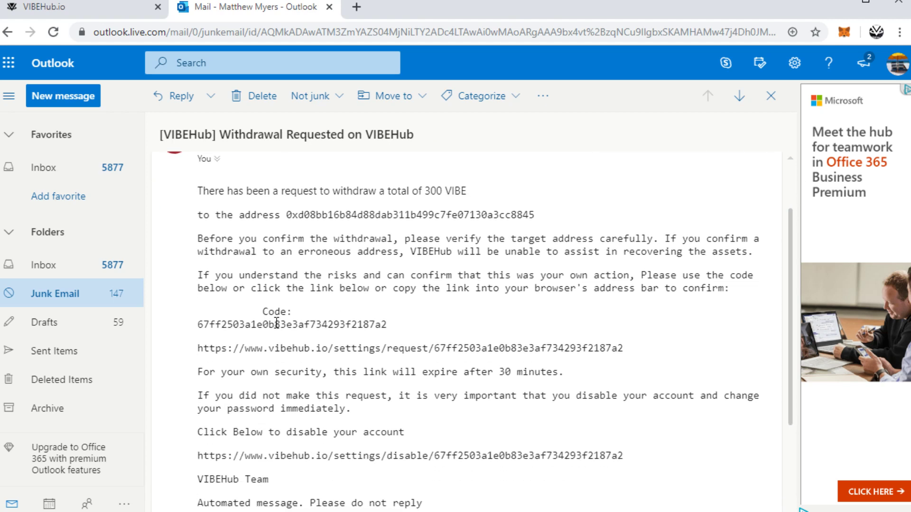
double_click(279, 324)
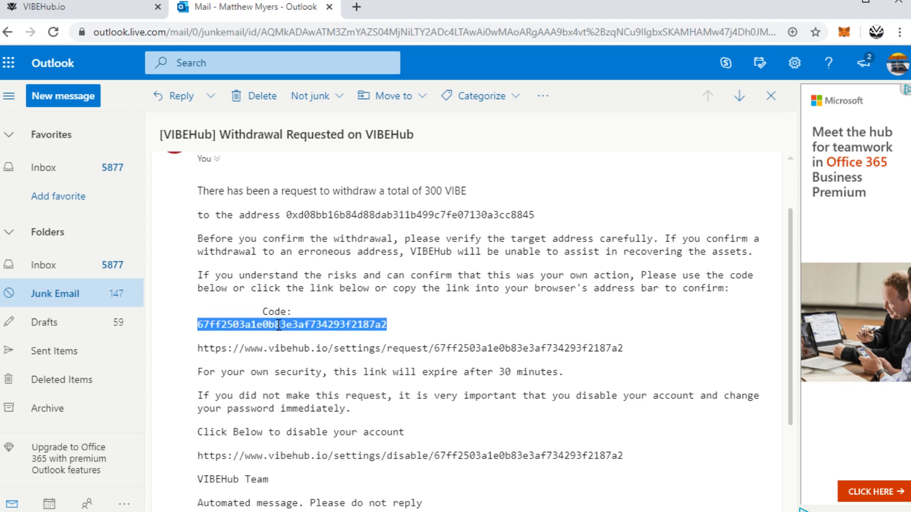
right_click(278, 324)
left_click(299, 338)
- Return to VIBEHub, paste the approval code for the pending VIBE withdrawal and submit it
left_click(28, 11)
left_click(379, 250)
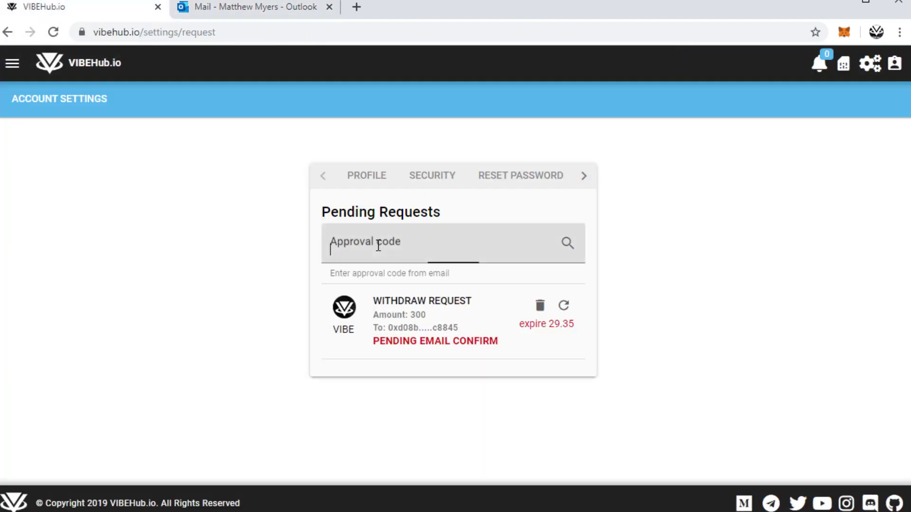
right_click(379, 250)
left_click(411, 358)
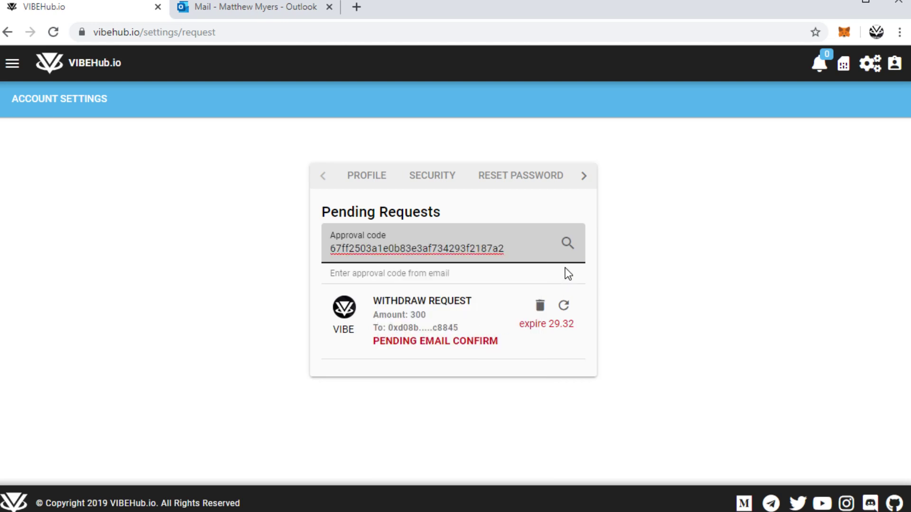
left_click(568, 243)
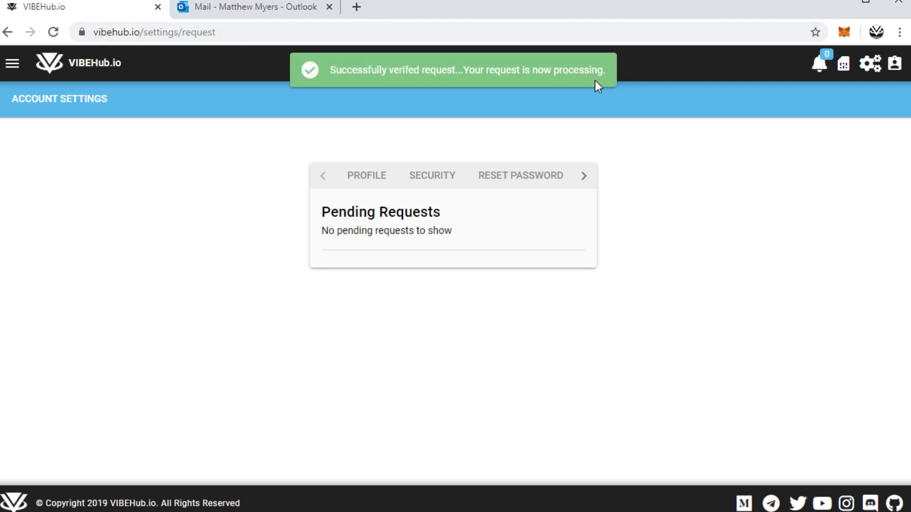
- Reopen the VIBE wallet page from the account overview and reconnect it to MetaMask
left_click(54, 33)
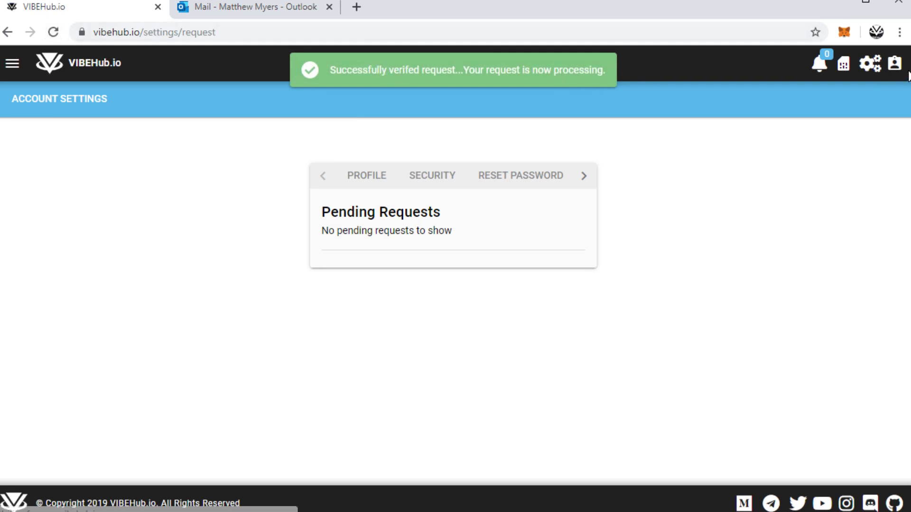
left_click(895, 67)
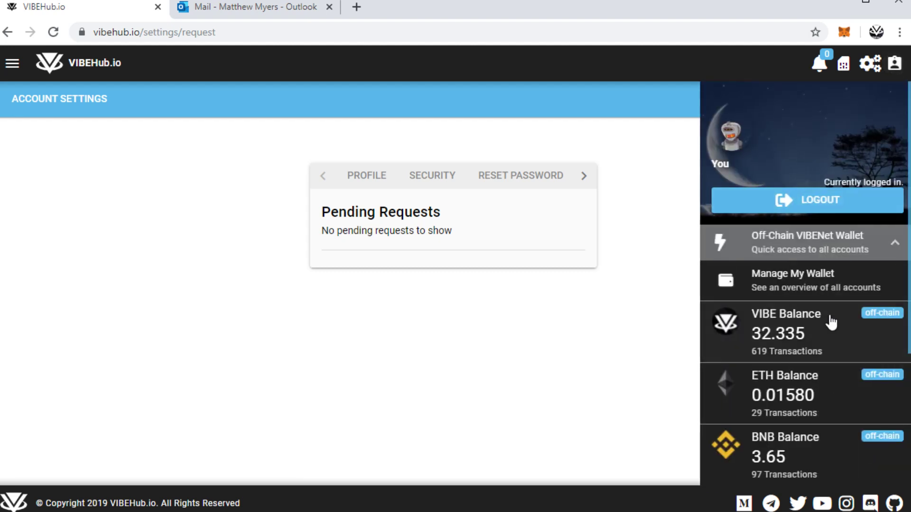
left_click(833, 325)
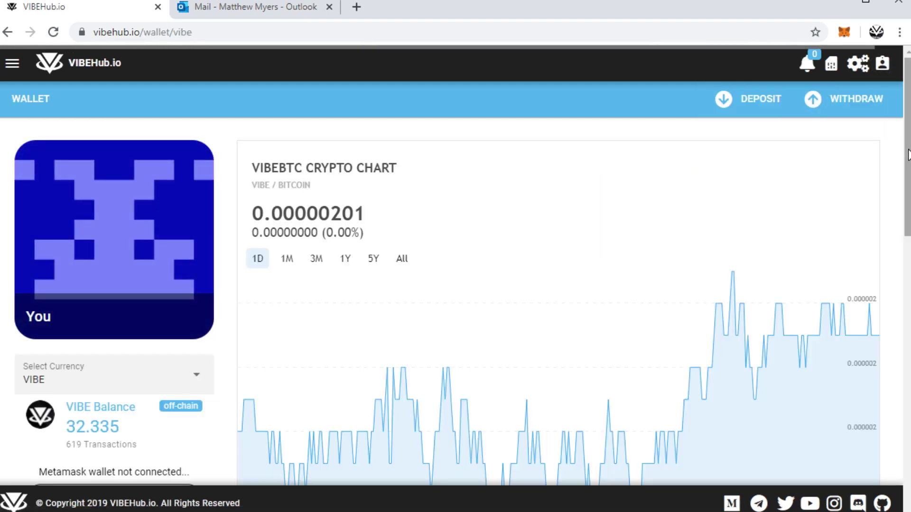
scroll(184, 352, "down", 3)
left_click(184, 352)
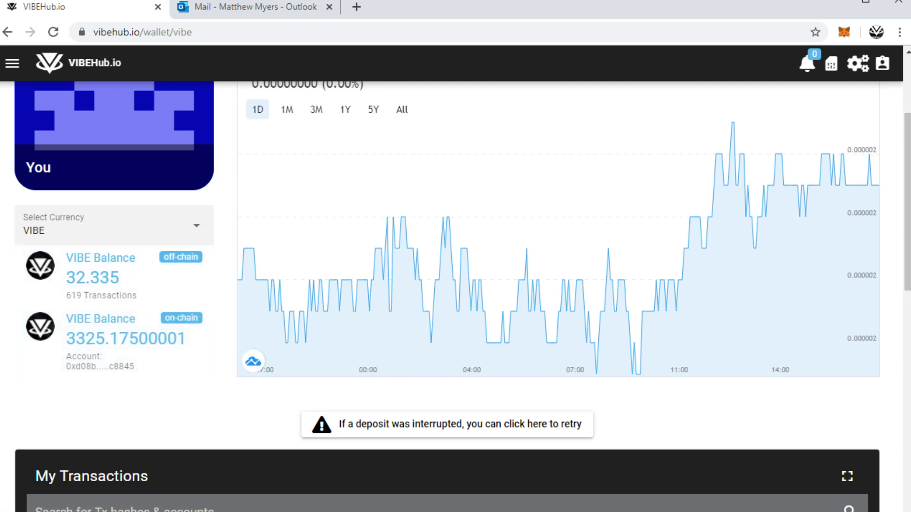
- Compare the VIBE balances on the wallet page with the token balances listed in the MetaMask account
scroll(907, 157, "down", 1)
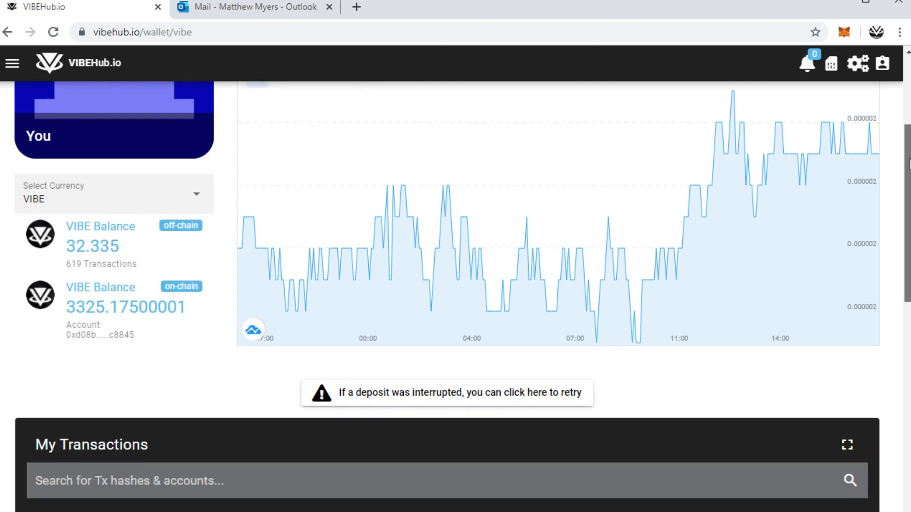
scroll(908, 163, "down", 1)
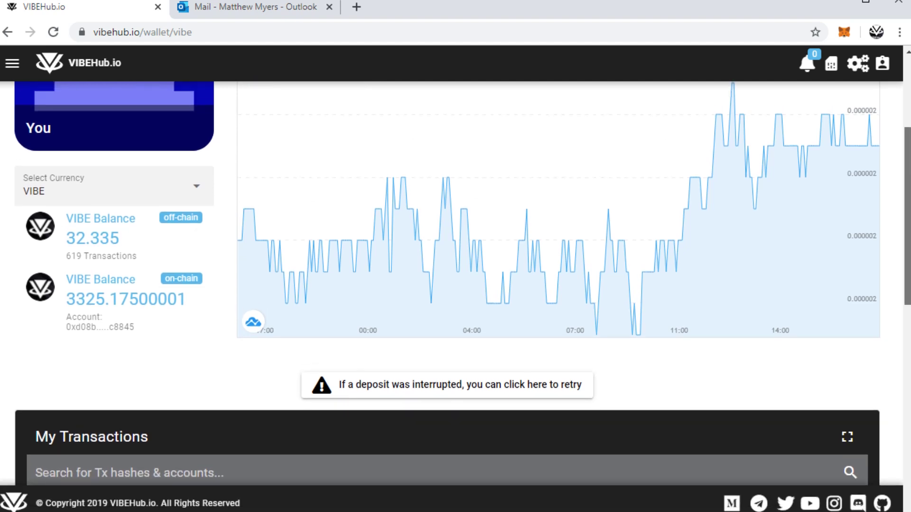
scroll(908, 164, "up", 6)
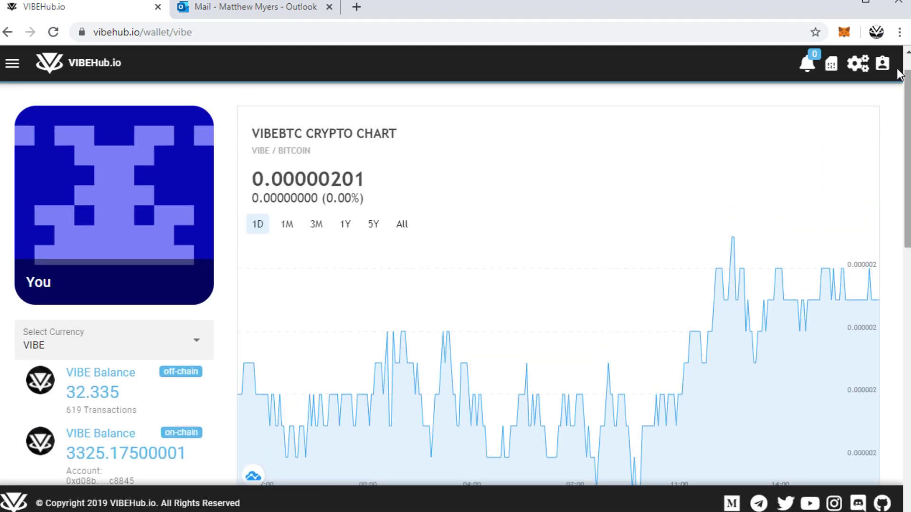
left_click(844, 32)
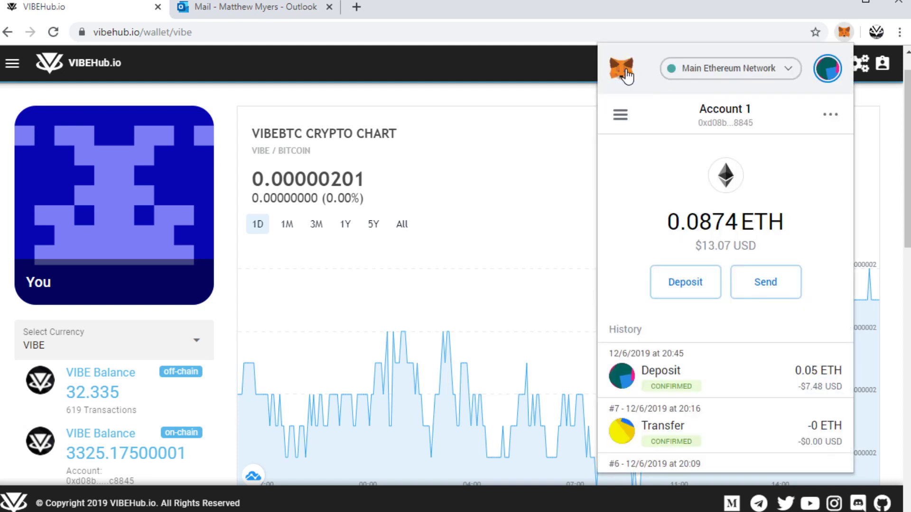
left_click(622, 115)
left_click(616, 120)
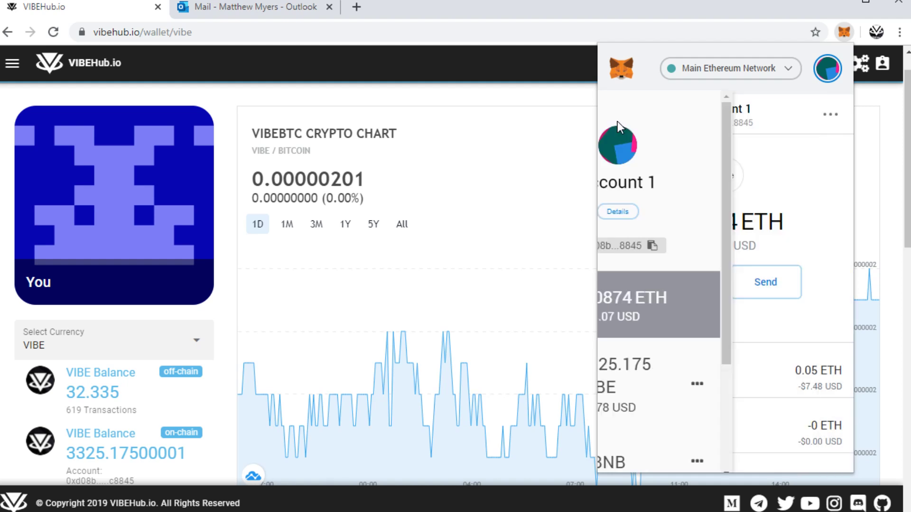
left_click(564, 124)
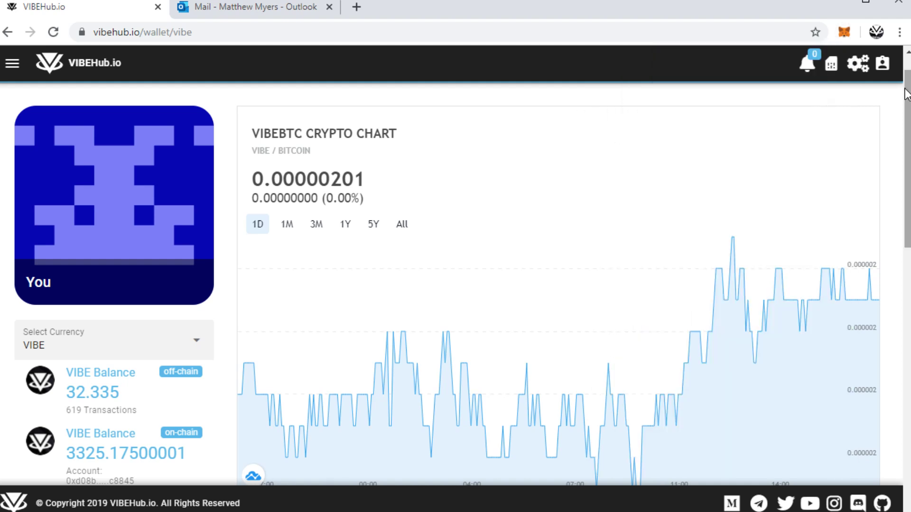
- Find the newest 300 VIBE withdrawal in the transaction list and open its transaction details in the VIBENet explorer
scroll(906, 93, "down", 8)
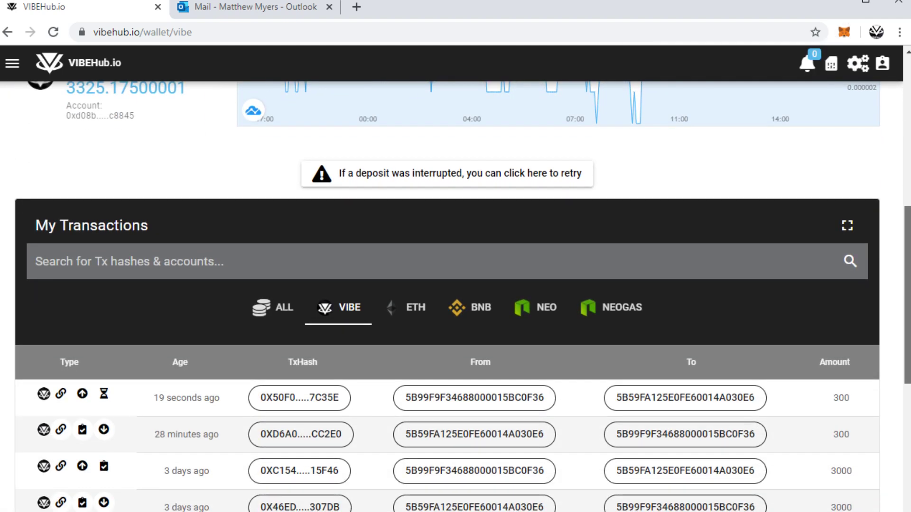
scroll(333, 253, "down", 4)
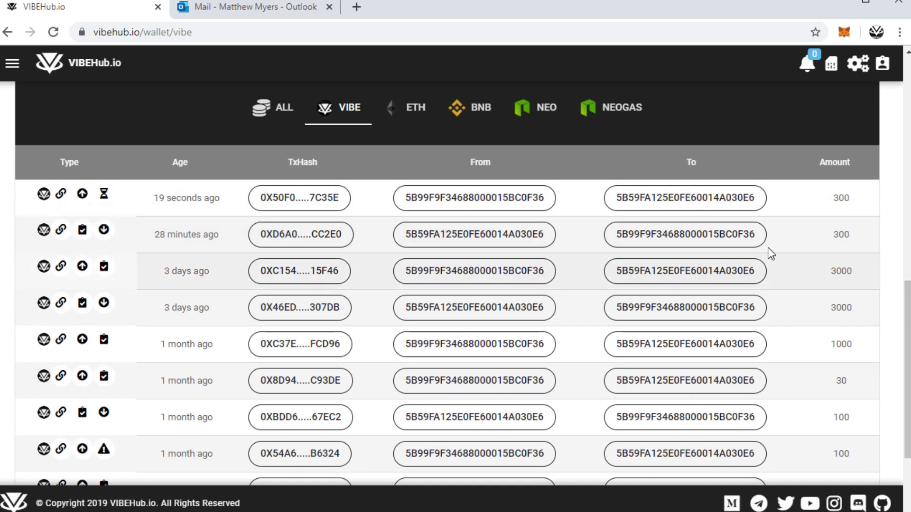
left_click(331, 200)
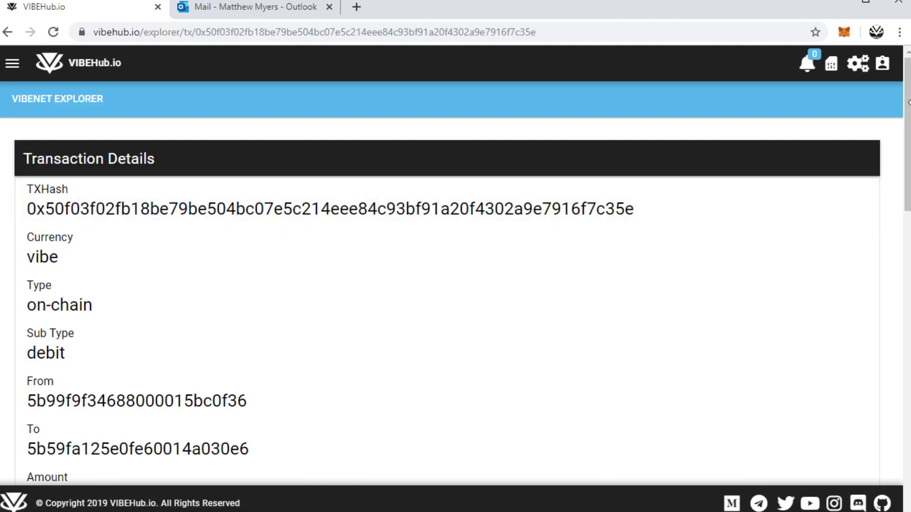
- Examine the VIBE withdrawal's transaction details down to the fee data, and go back to the VIBE wallet
left_click_drag(908, 104, 888, 107)
scroll(683, 278, "down", 10)
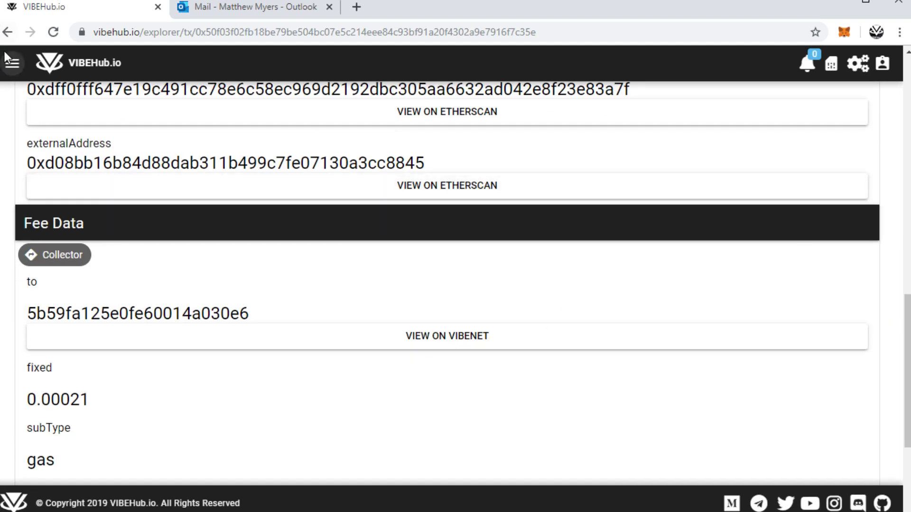
scroll(885, 107, "up", 15)
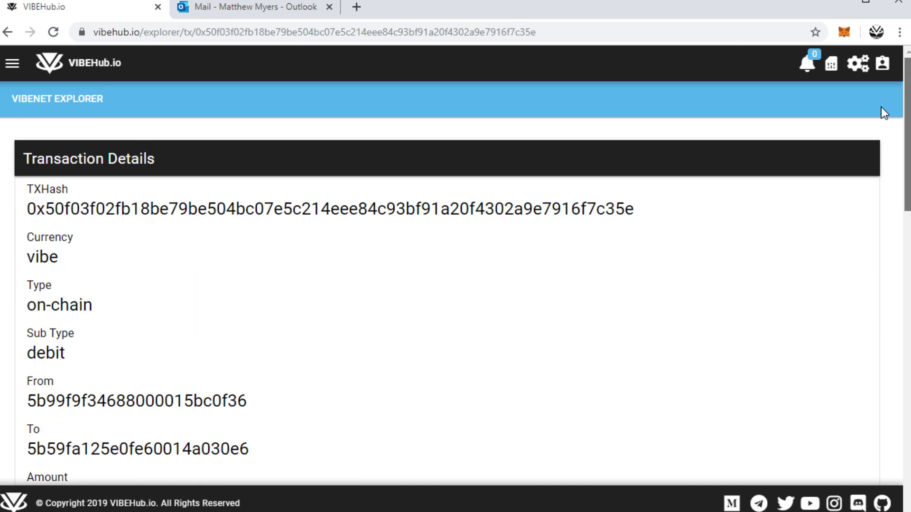
left_click(7, 32)
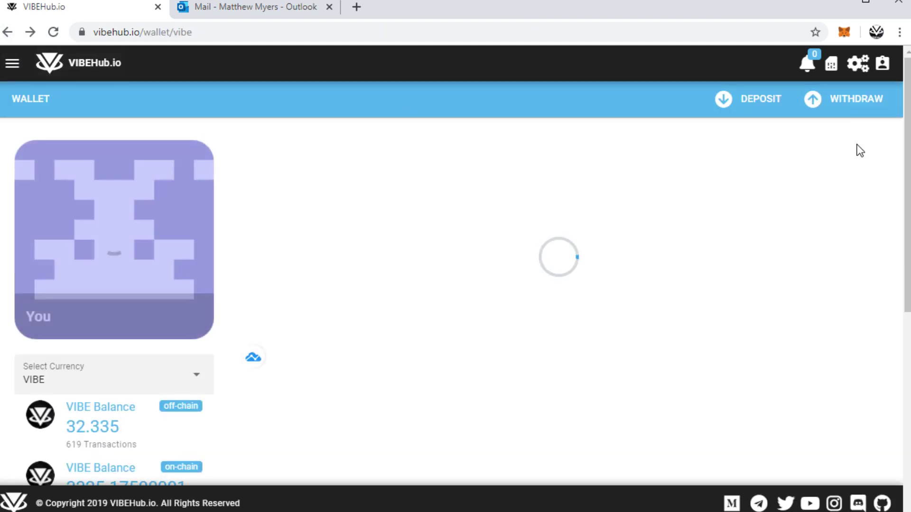
- Open the off-chain ETH wallet from the account overview and examine the details of its newest 0.00021 gas transaction
left_click(883, 67)
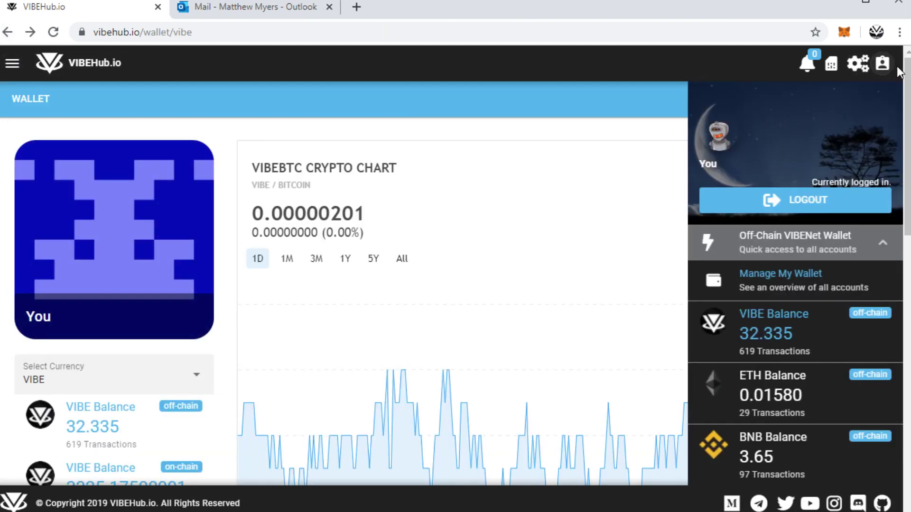
left_click(812, 374)
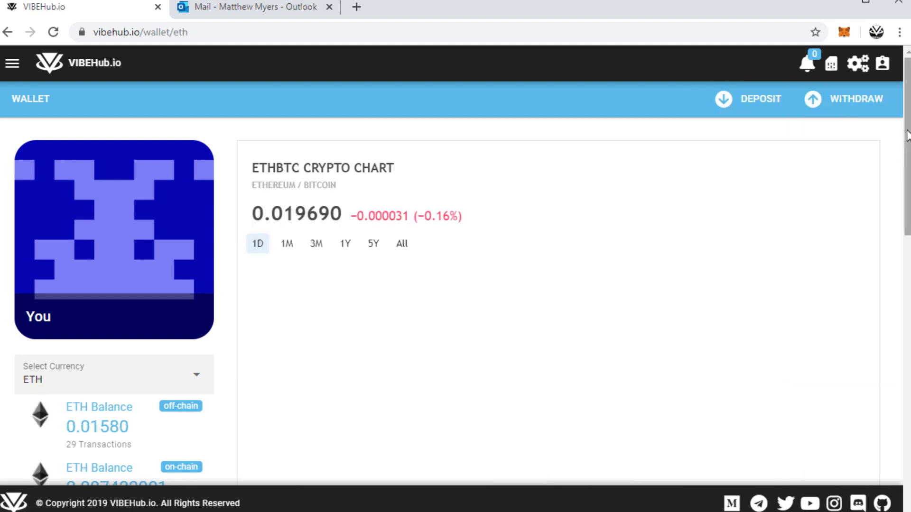
left_click_drag(906, 102, 906, 287)
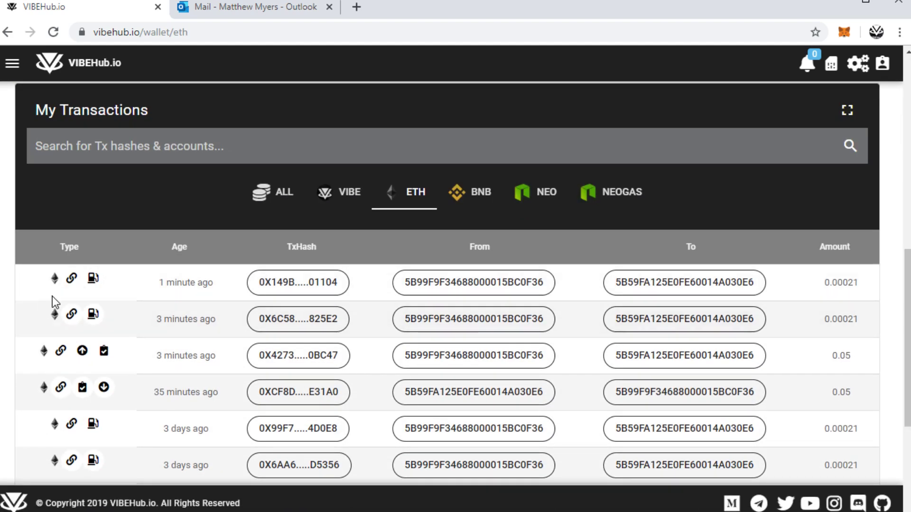
left_click(308, 295)
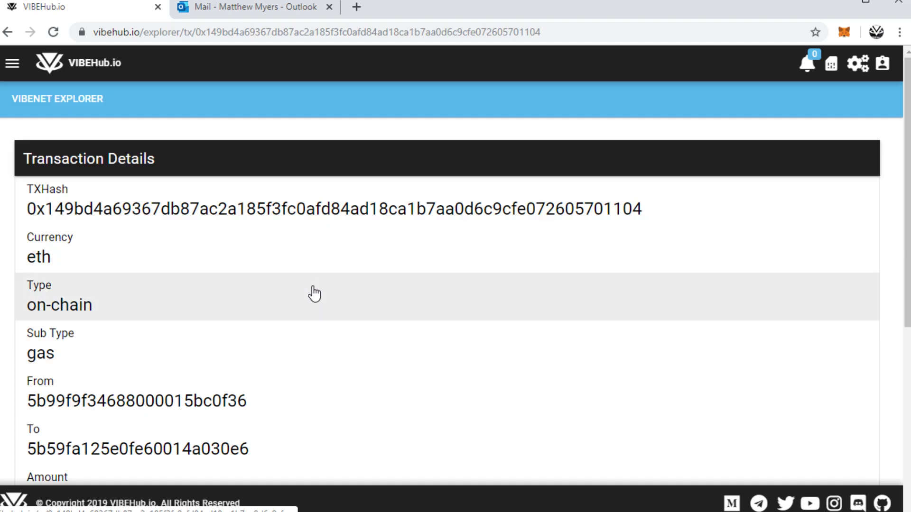
scroll(902, 134, "down", 2)
left_click_drag(902, 134, 891, 95)
scroll(890, 95, "up", 1)
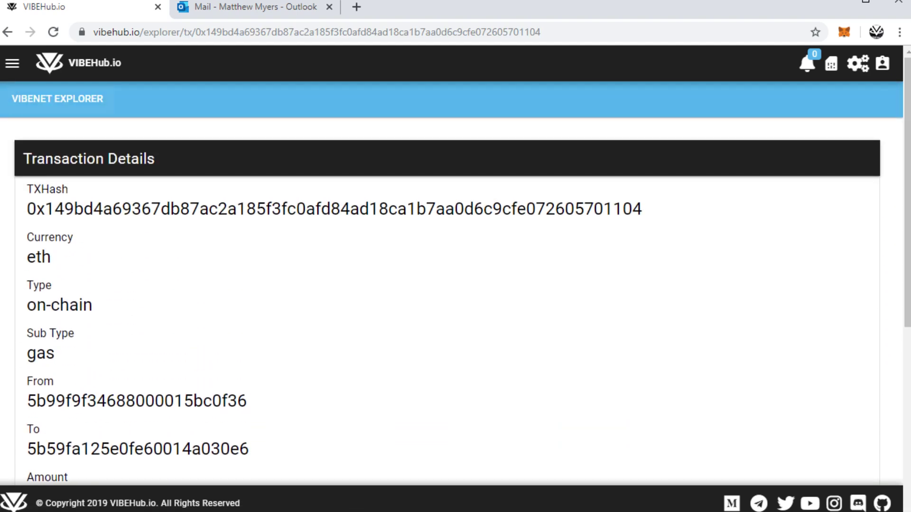
- Leave the gas transaction's details and go to the VIBEHub home page
left_click(8, 32)
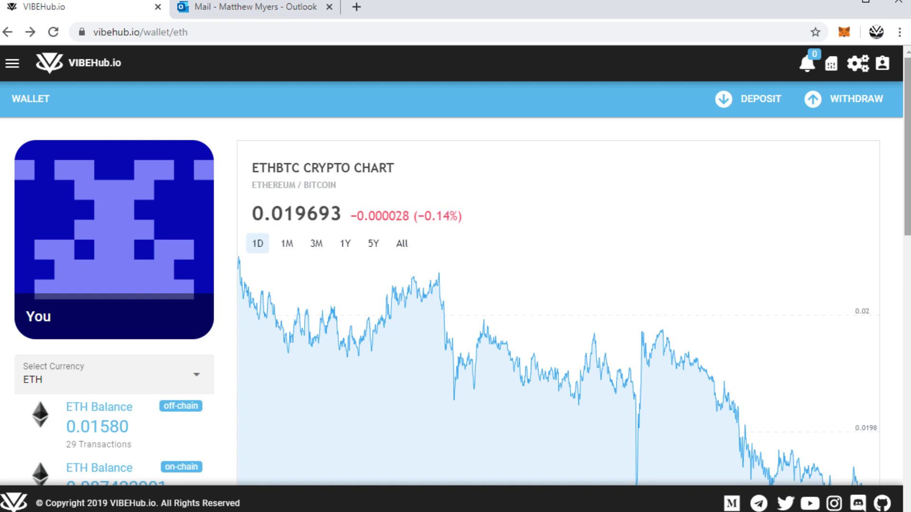
left_click(85, 69)
mouse_move(908, 82)
left_mouse_down()
mouse_move(909, 114)
mouse_move(909, 95)
left_mouse_up()
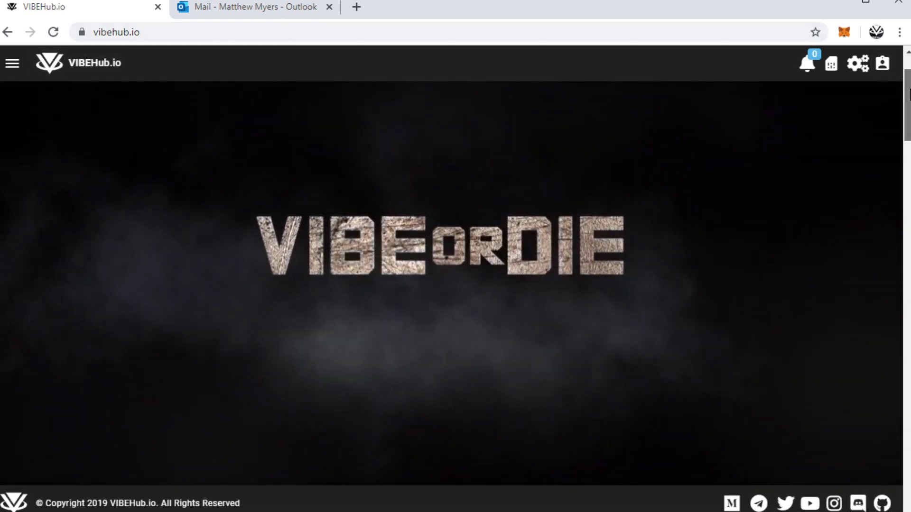